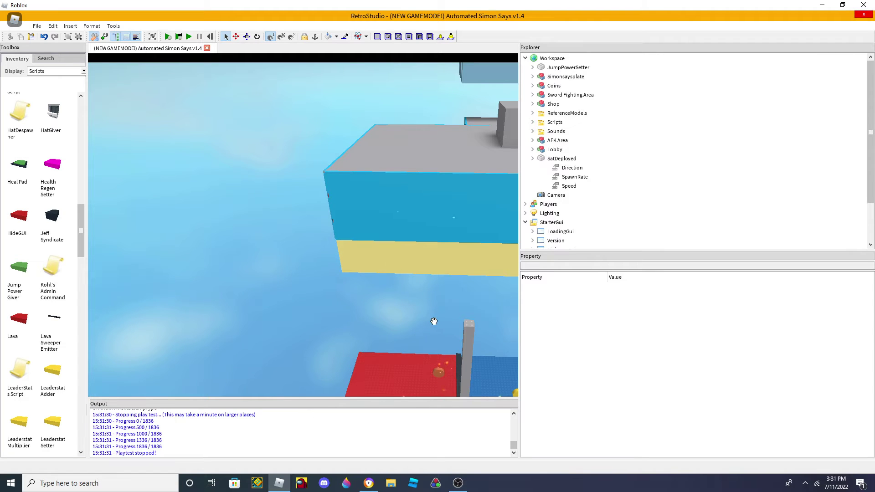
Step: Insert the LeaderStats Script model into Workspace and inspect its StatTemplates in Explorer
scroll(433, 319, "up", 8)
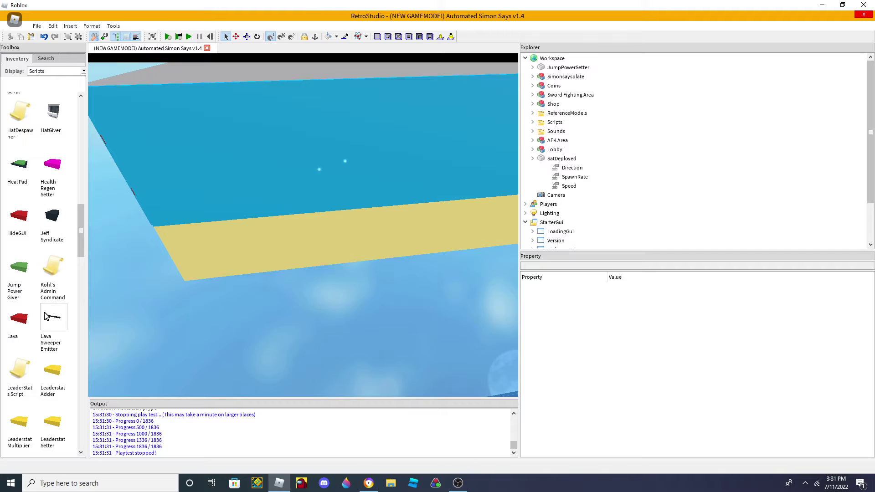
scroll(43, 310, "down", 2)
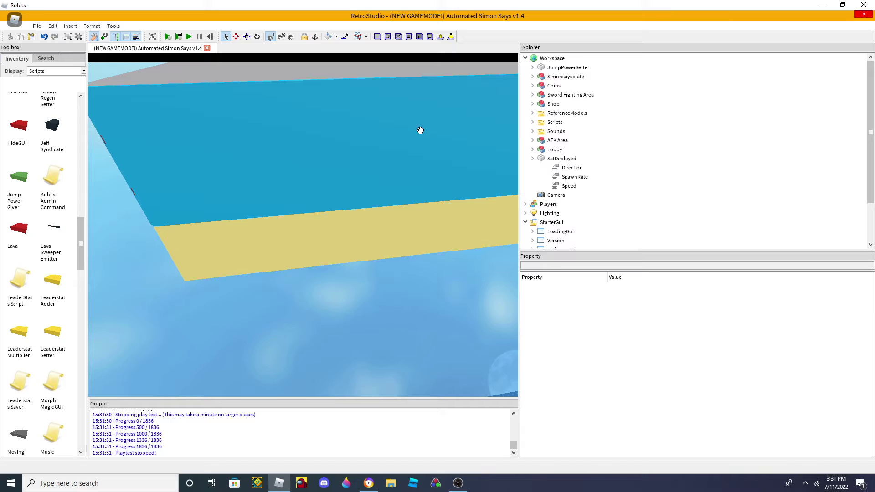
left_click_drag(420, 131, 420, 130)
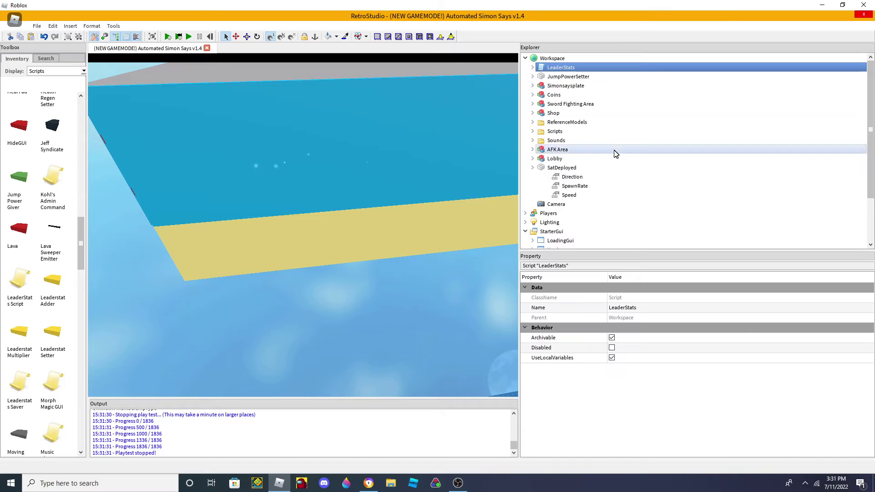
left_click(532, 67)
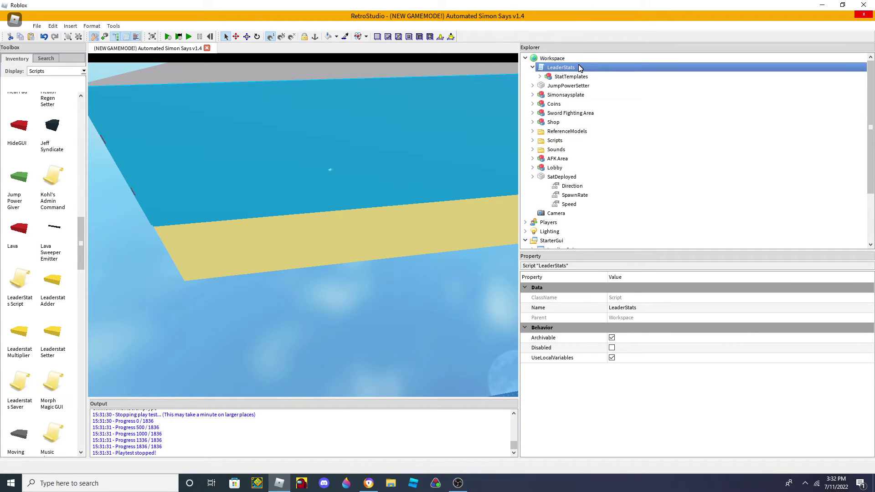
left_click(540, 77)
left_click(540, 77)
left_click(532, 68)
double_click(587, 69)
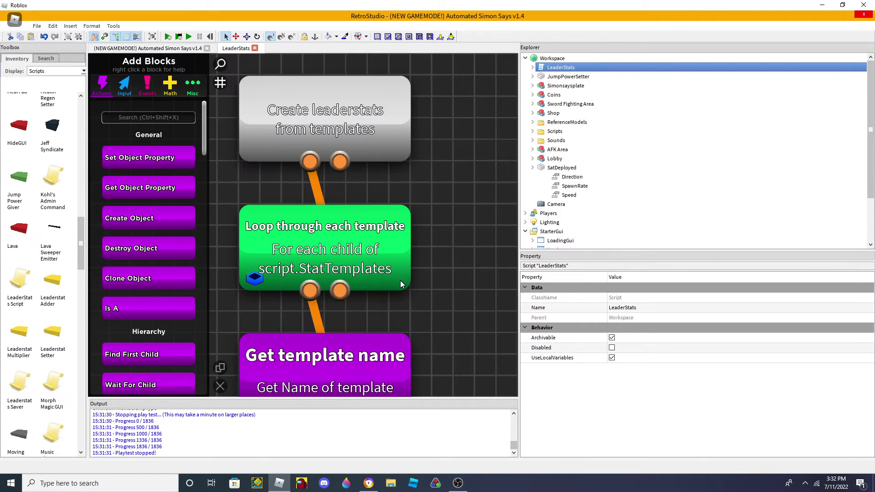
scroll(373, 191, "down", 3)
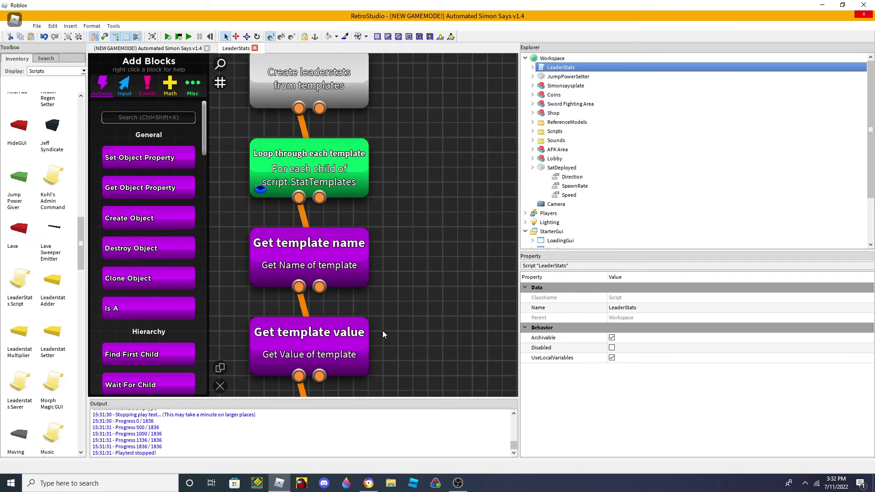
scroll(385, 285, "down", 10)
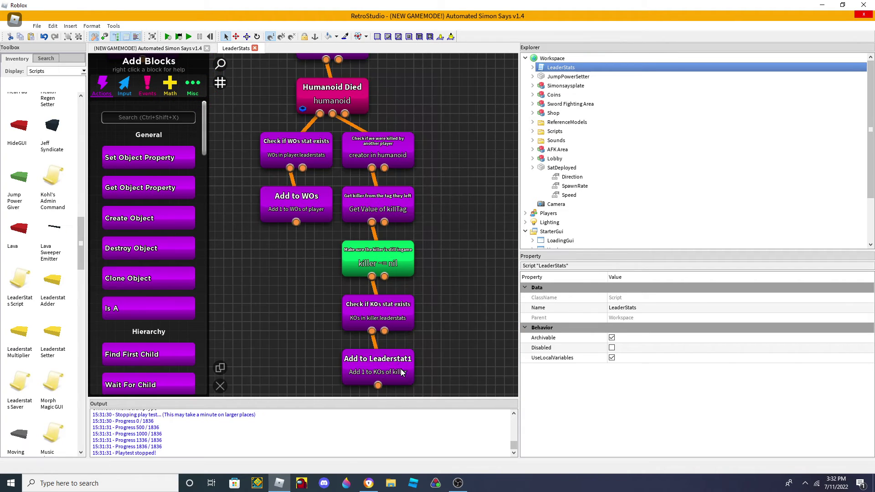
scroll(444, 388, "up", 3)
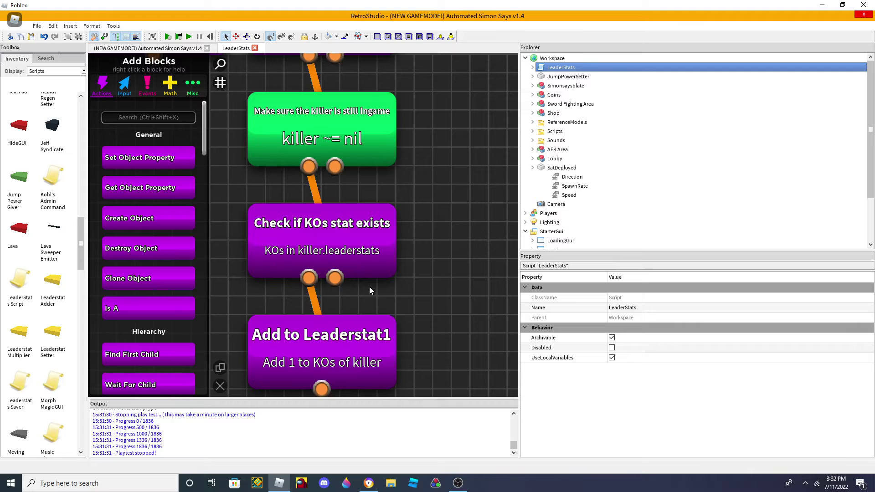
scroll(369, 286, "up", 3)
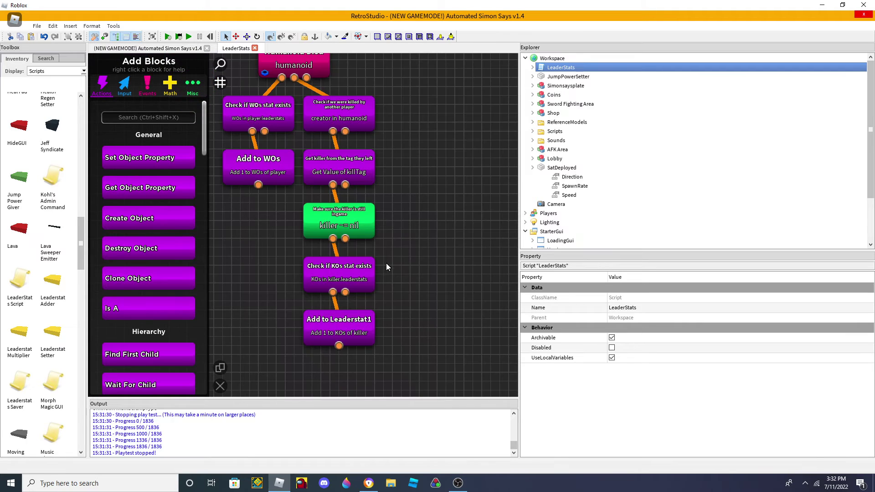
scroll(392, 255, "down", 3)
scroll(402, 289, "up", 3)
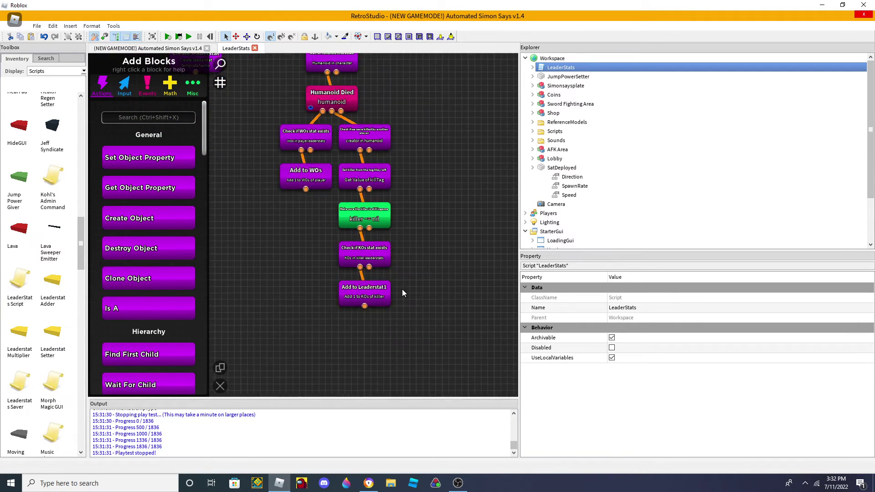
scroll(399, 292, "down", 5)
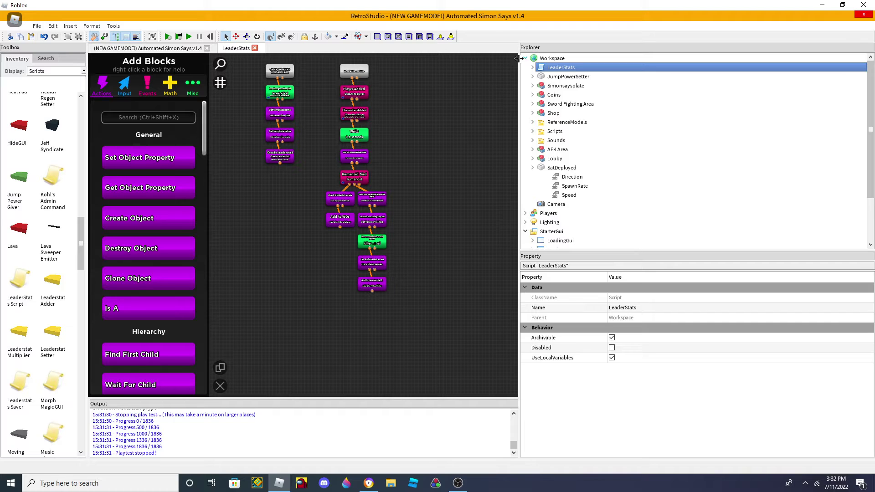
Step: Rename the KOs stat template under LeaderStats > StatTemplates to Kills
left_click(532, 67)
left_click(540, 77)
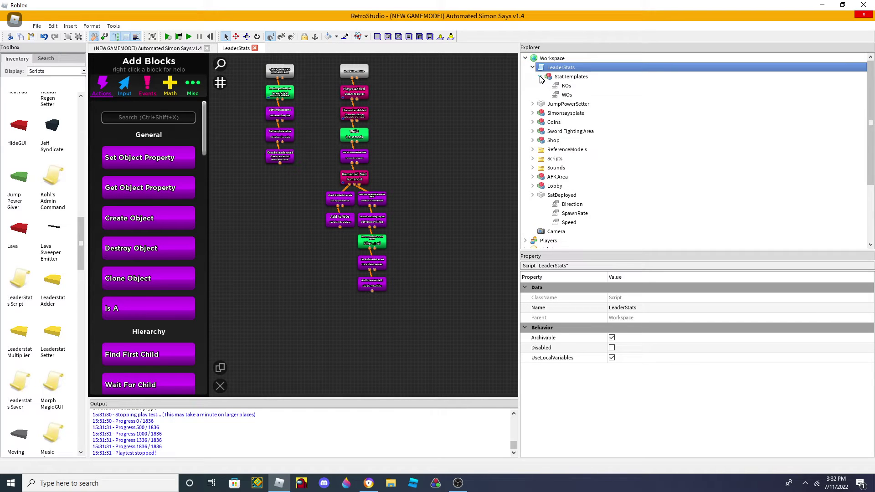
left_click(566, 86)
left_click(656, 308)
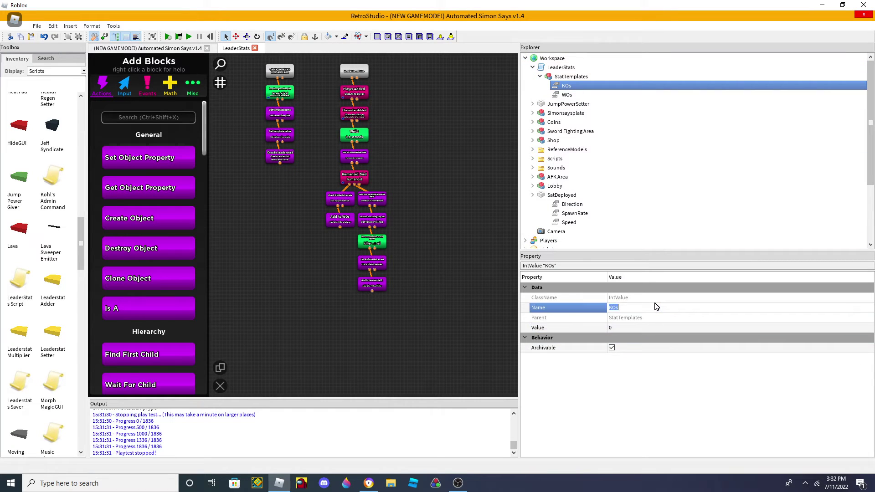
type("Kills")
key("Return")
Step: Rename the WOs stat template to Deaths
left_click(591, 94)
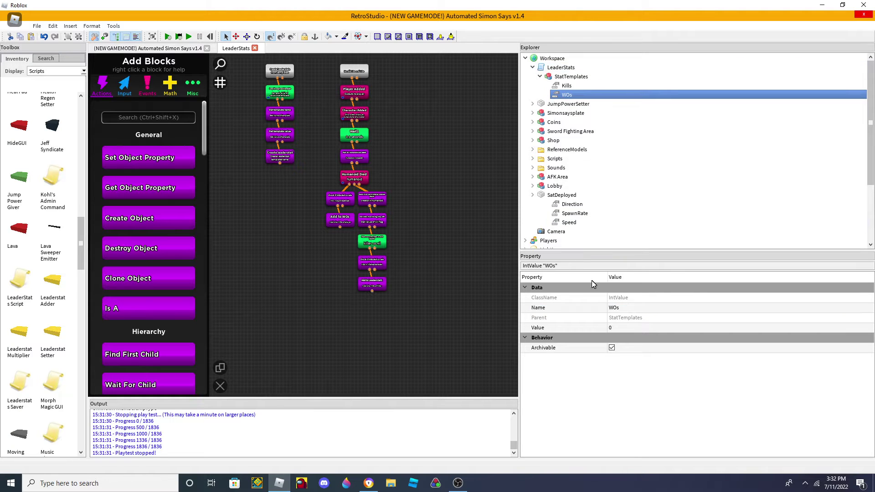
left_click(629, 308)
type("Deaths")
key("Return")
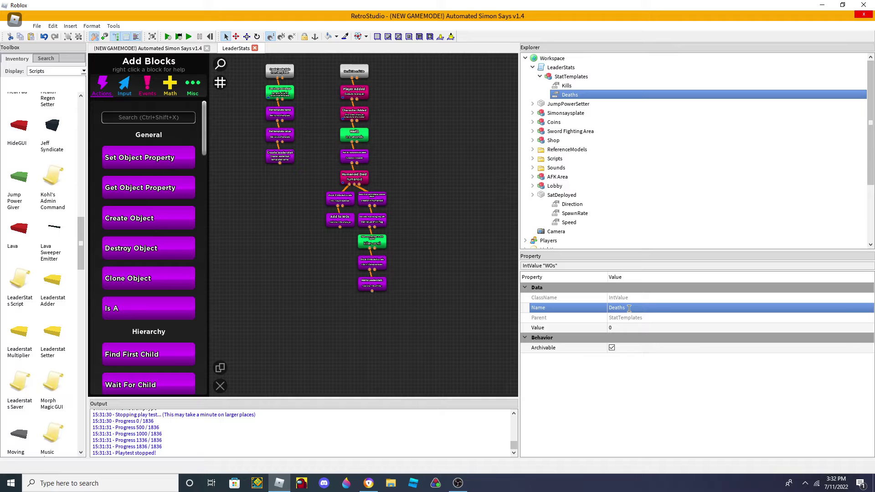
Step: Switch the Add to Leaderstat block and the KOs check block to use Kills
scroll(360, 319, "up", 10)
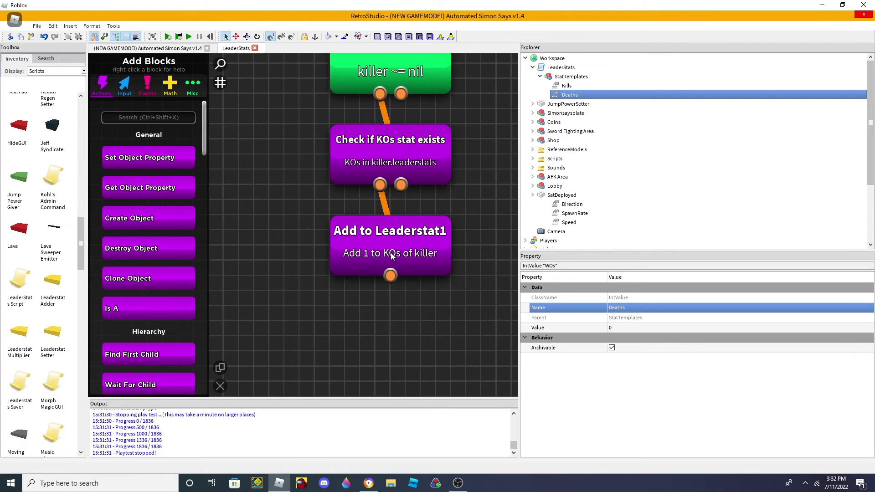
scroll(393, 296, "down", 5)
scroll(401, 278, "up", 5)
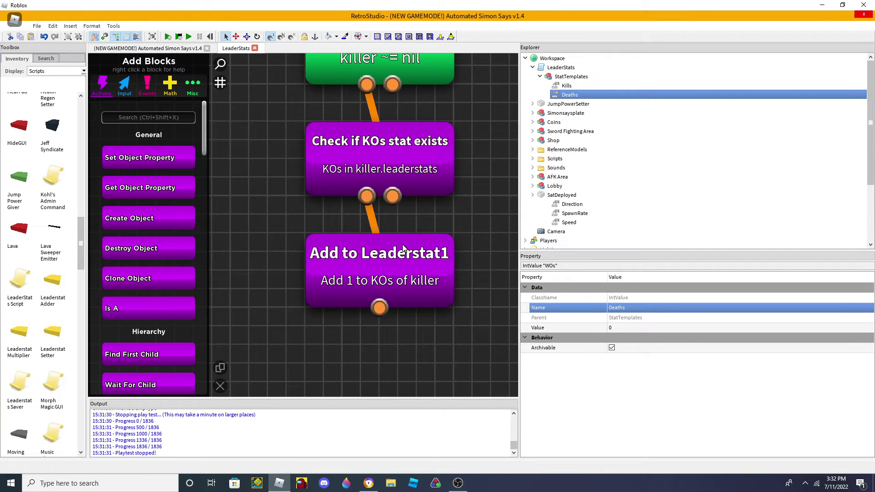
left_click(386, 276)
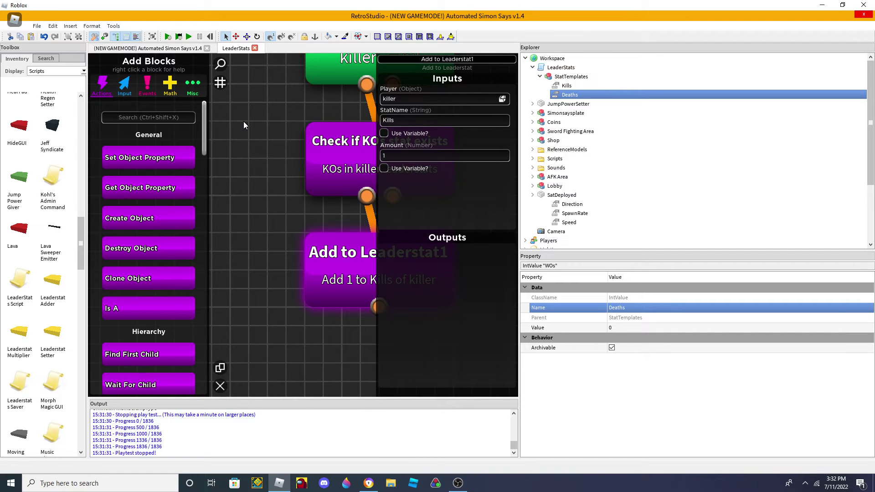
left_click(280, 238)
left_click(345, 171)
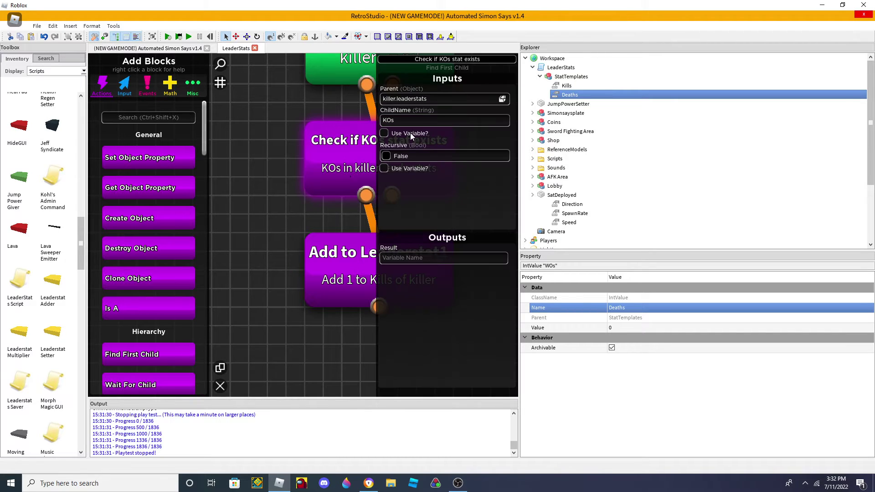
left_click(422, 119)
left_click(304, 250)
Step: Change the Add to WOs block and the WOs check block to use Deaths
scroll(305, 249, "down", 6)
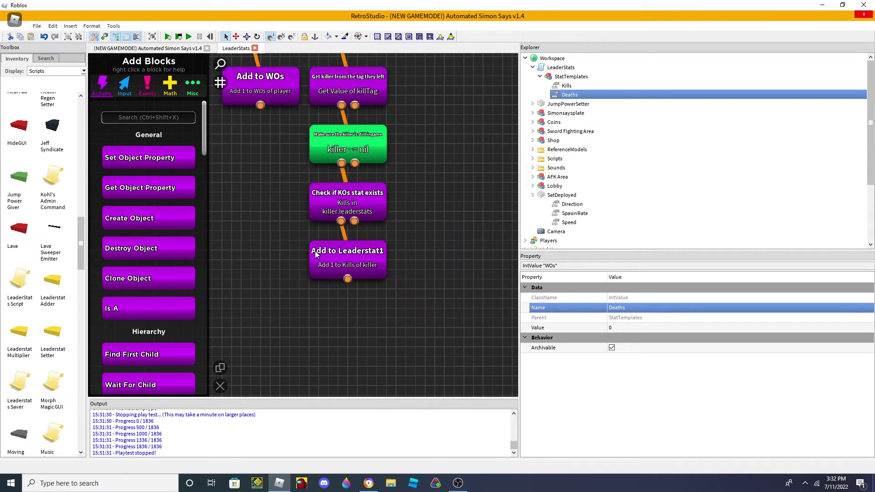
scroll(283, 330, "up", 8)
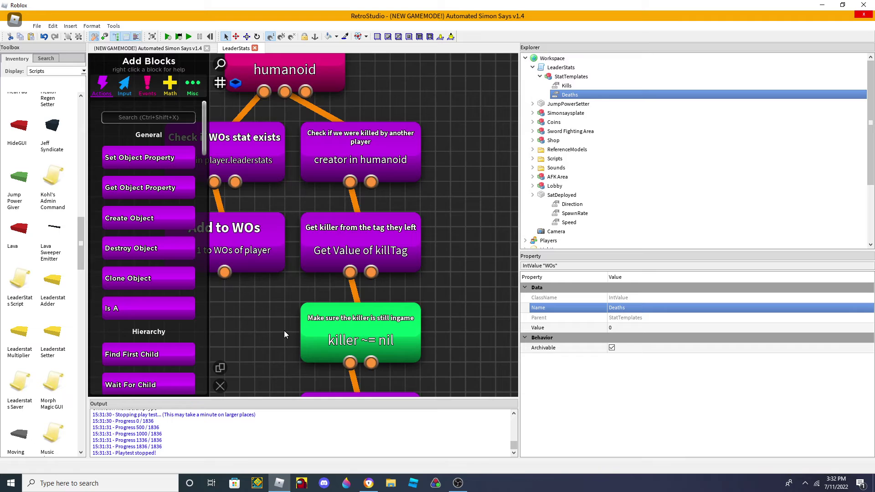
scroll(363, 242, "down", 5)
left_click(293, 218)
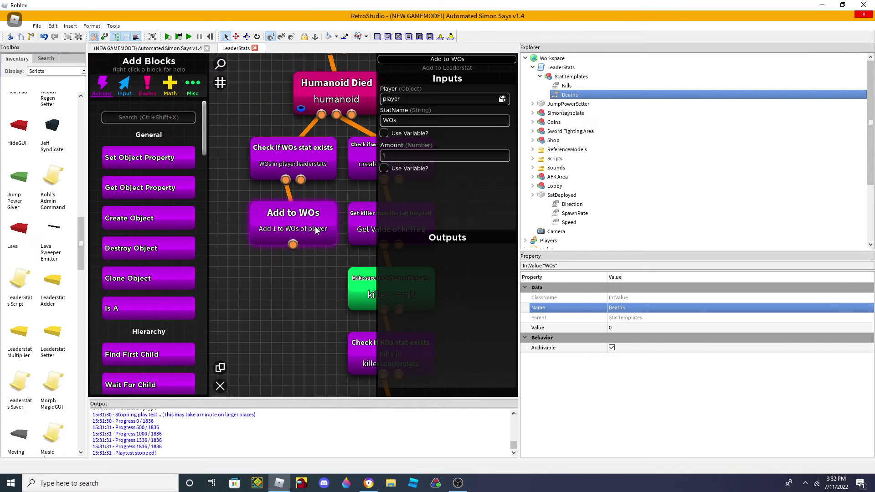
left_click(456, 122)
left_click(231, 144)
left_click(262, 154)
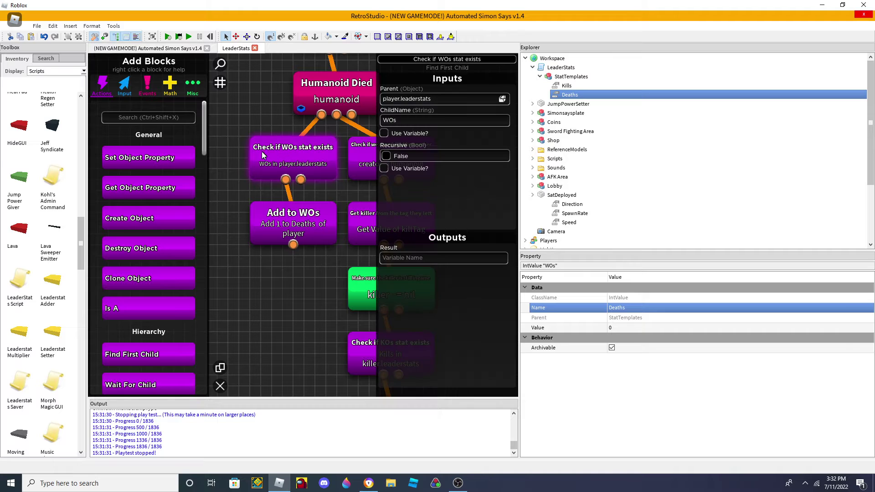
left_click(455, 120)
type("Deaths")
key("Return")
left_click(245, 117)
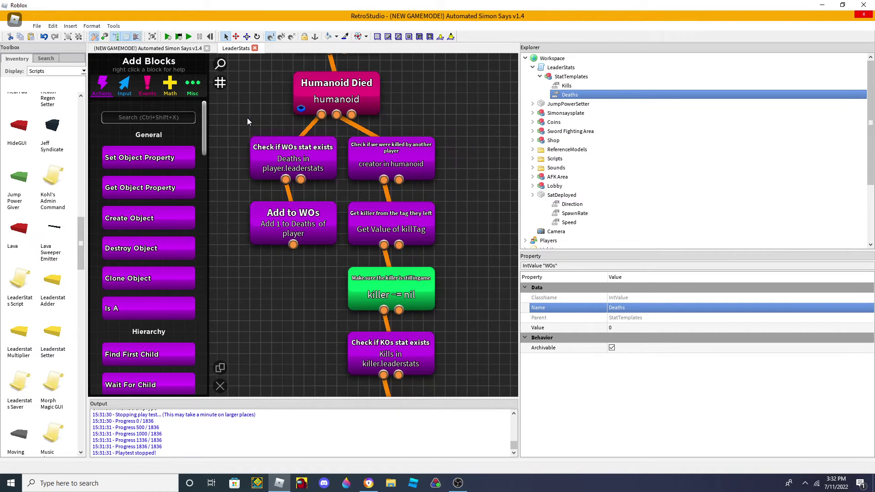
Step: Tick Recursive on the creator Find First Child block in the killed-by-player check
scroll(319, 141, "up", 1)
left_click(387, 162)
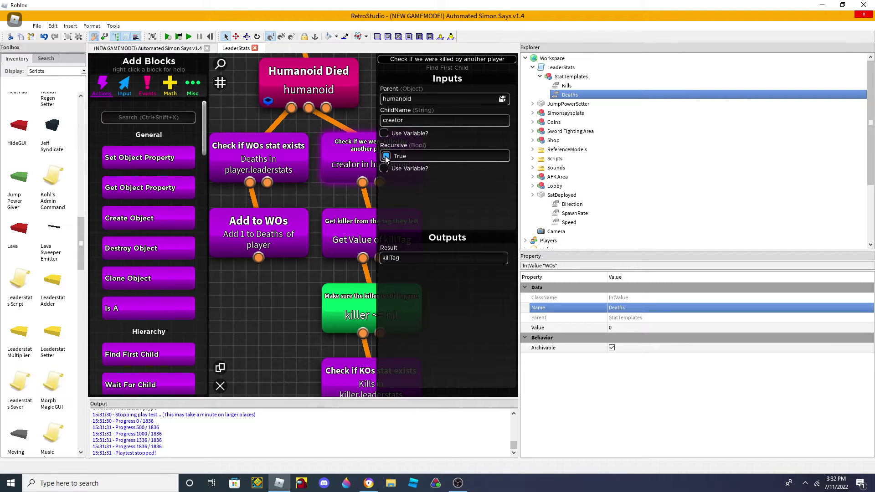
left_click(386, 156)
left_click(374, 134)
scroll(376, 145, "down", 5)
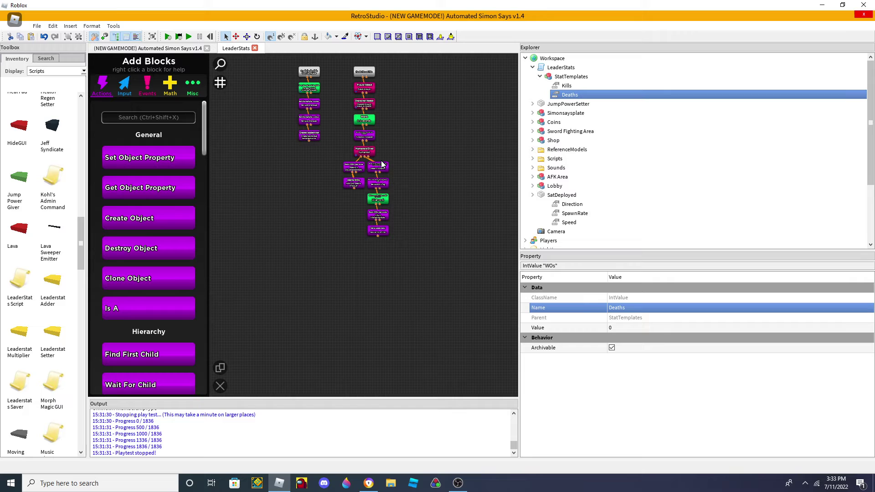
scroll(384, 139, "up", 2)
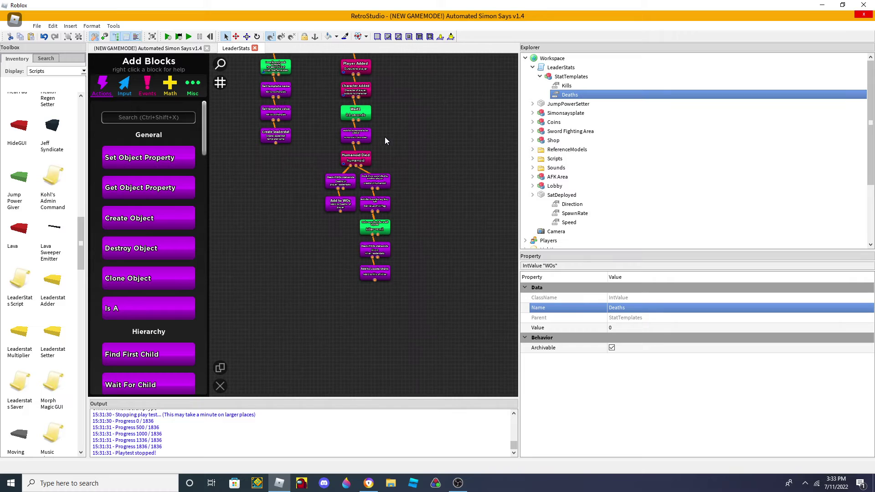
Step: Close the LeaderStats code and delete the LeaderStats script from Workspace
left_click(255, 49)
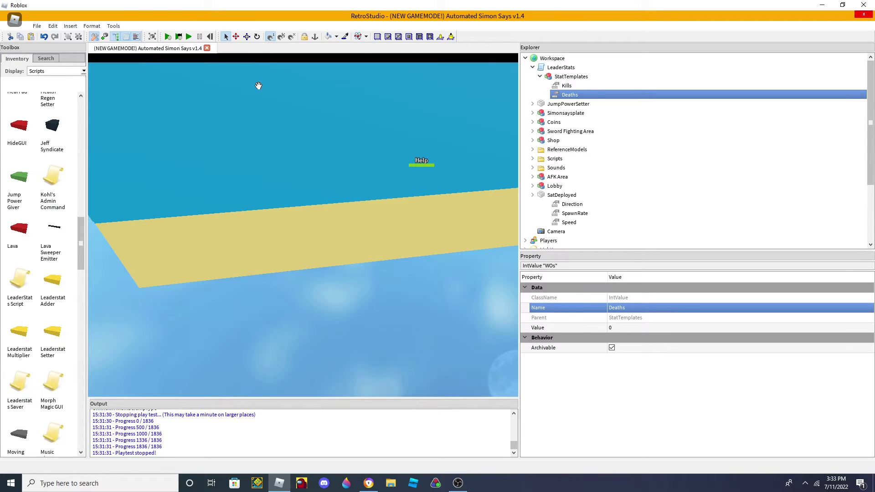
left_click(607, 68)
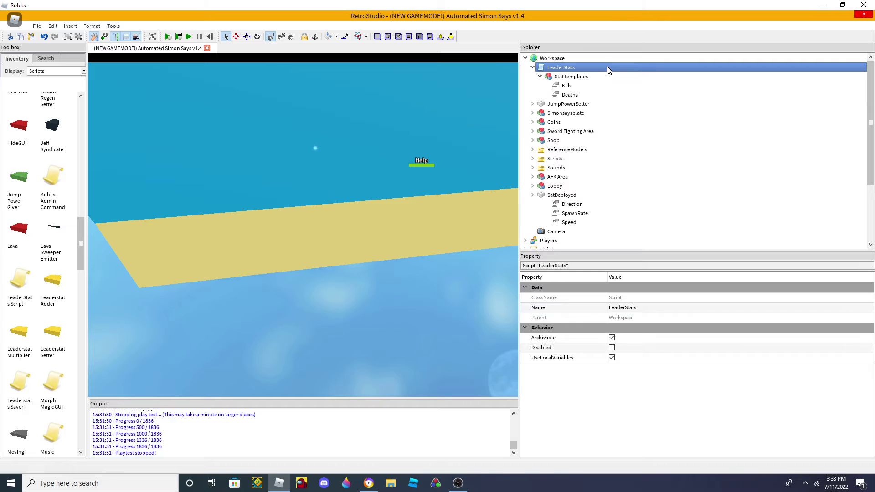
key("Delete")
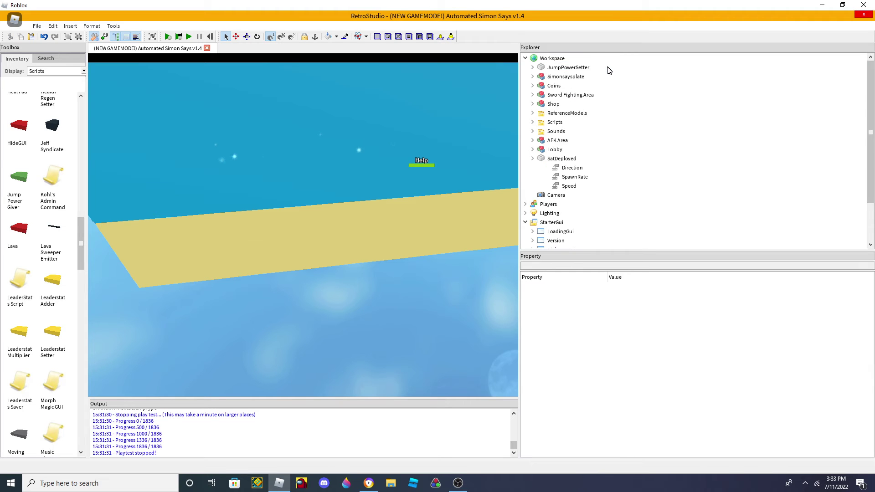
Step: Insert Kohl's Admin Command, inspect its Admin List, then delete KohlsAdmin
left_click(48, 195)
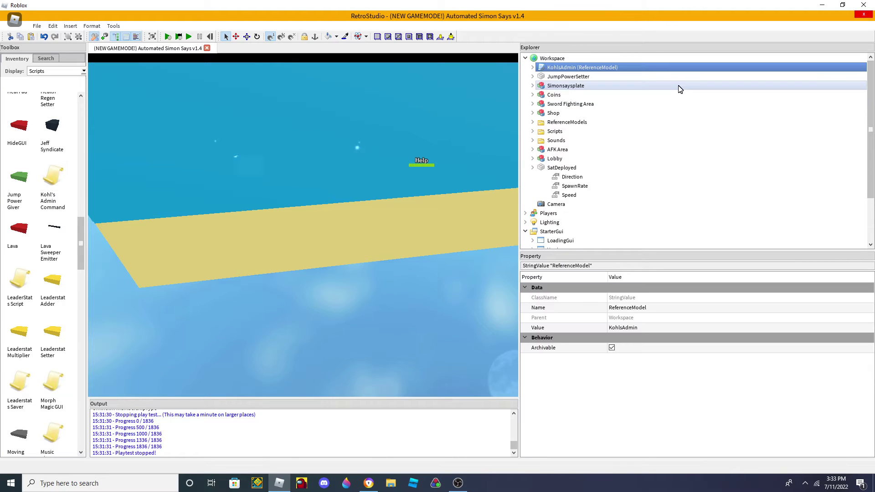
left_click(532, 67)
left_click(540, 76)
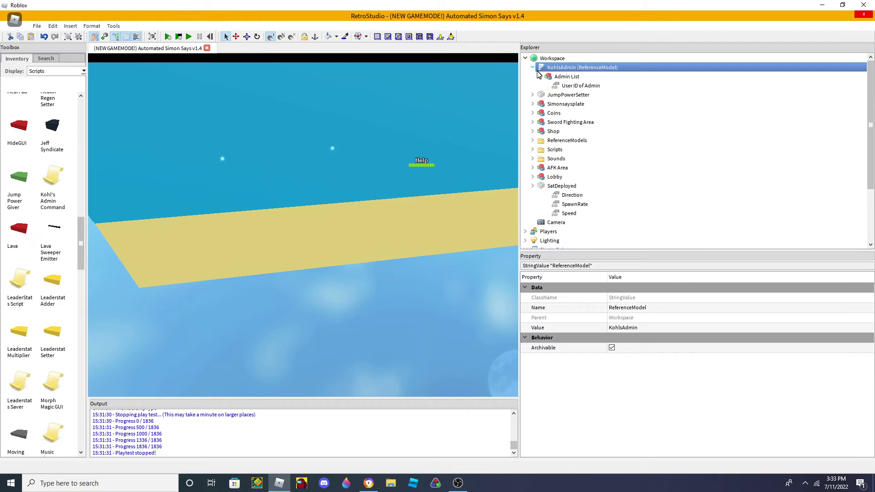
left_click(539, 76)
left_click(532, 69)
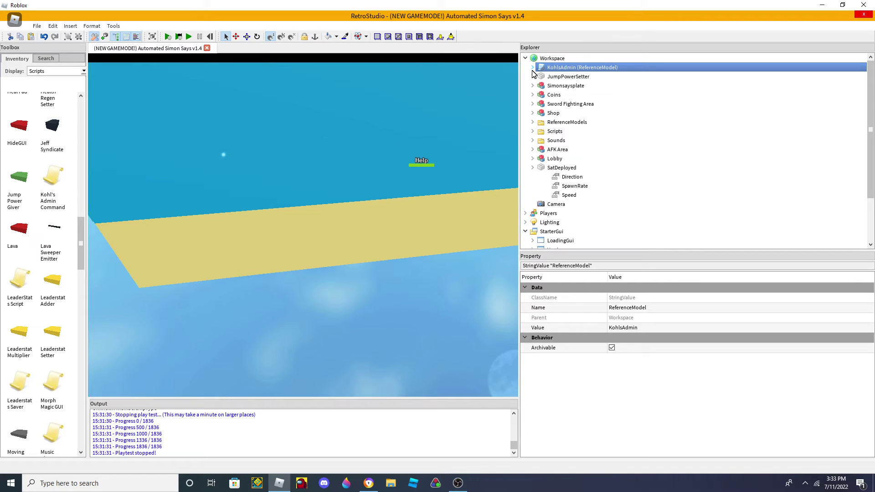
key("Delete")
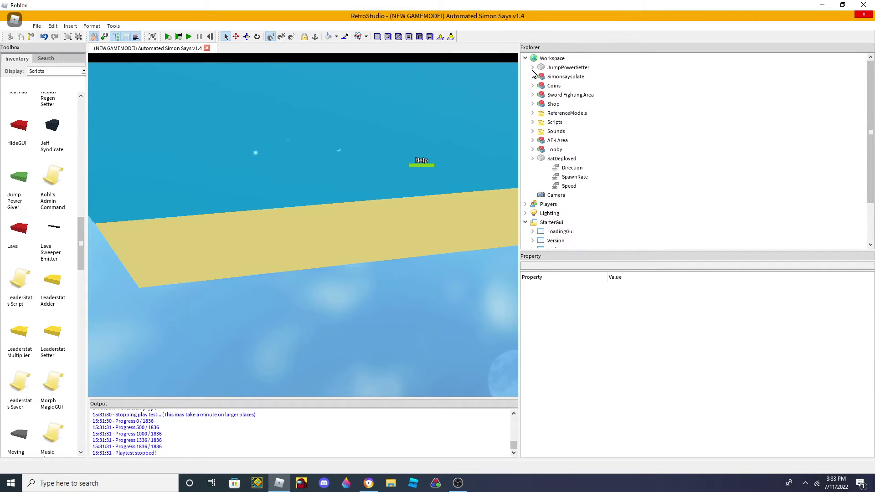
Step: Try and delete the Leaderstats Saver and Morph Magic GUI models
left_click(19, 385)
key("Delete")
left_click(46, 385)
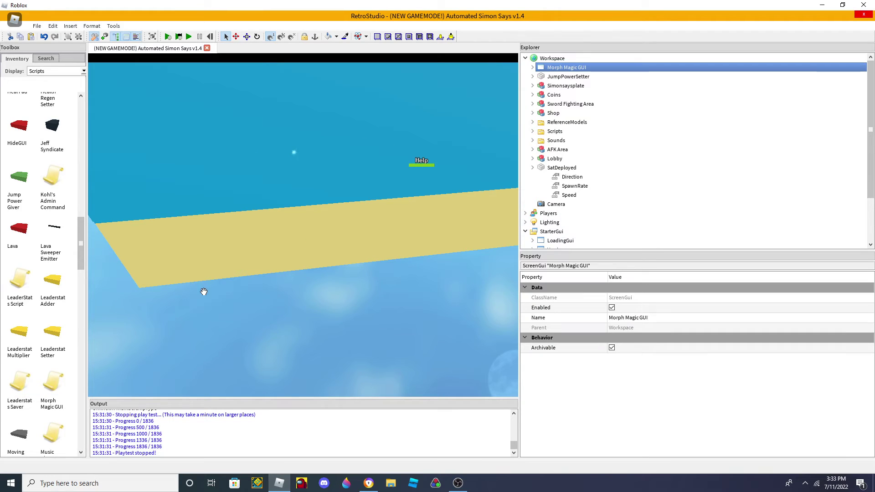
left_click(532, 68)
left_click(540, 76)
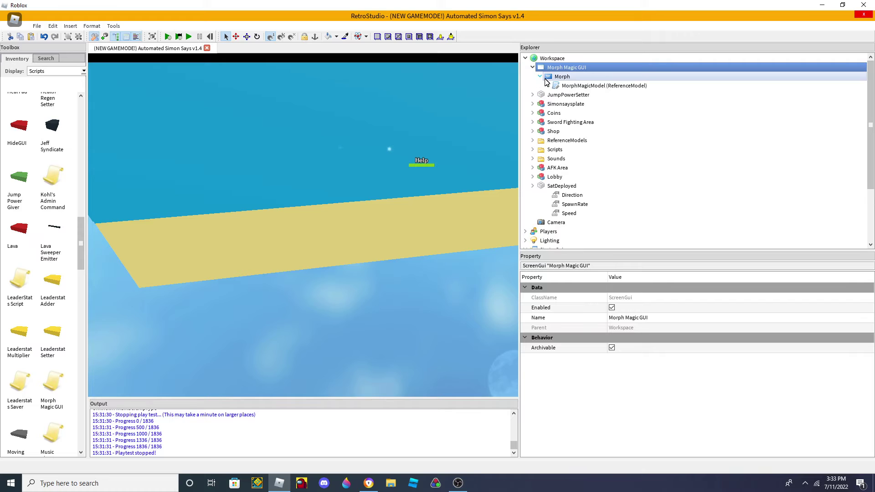
key("Delete")
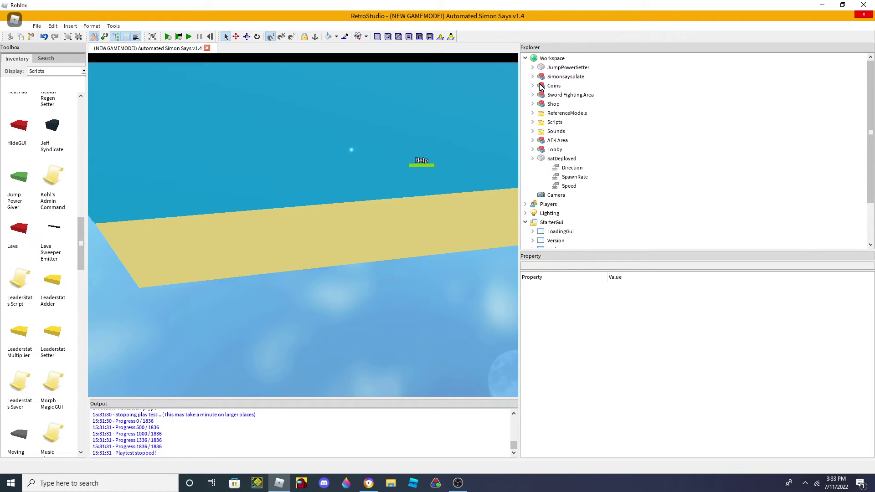
Step: Try and delete the Leaderstat Adder part and the Music Player model
left_click(53, 282)
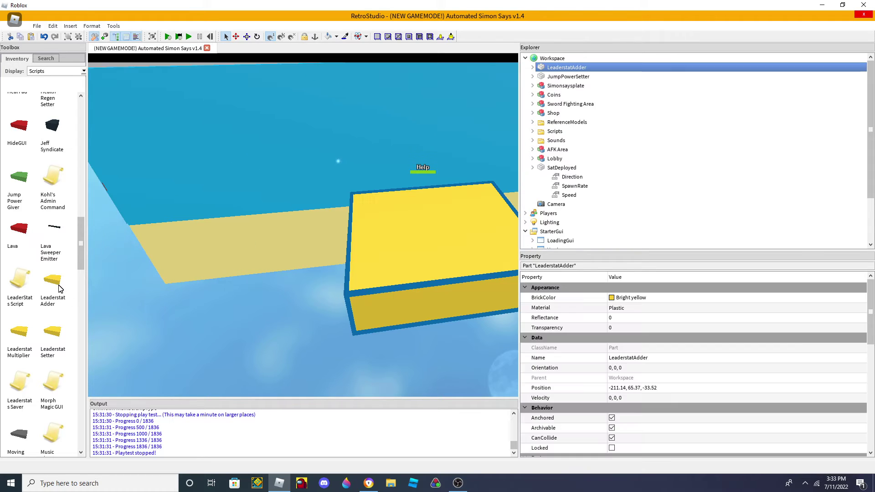
left_click(533, 68)
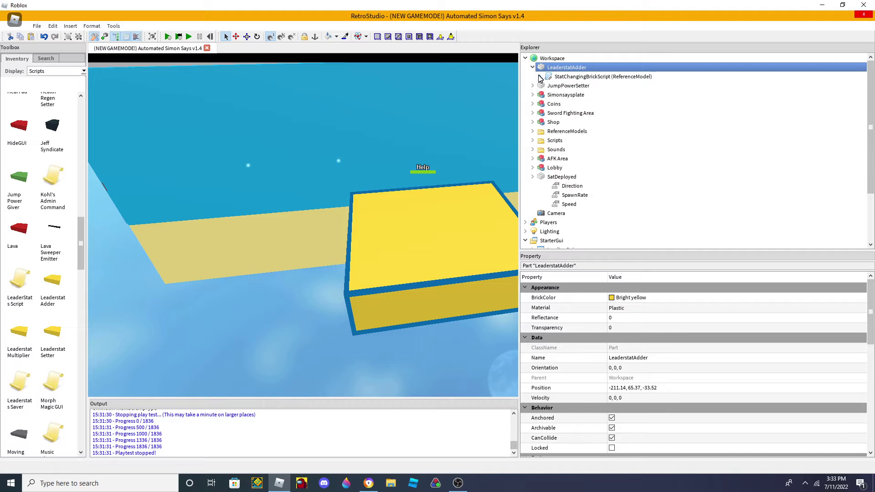
key("Delete")
scroll(50, 342, "down", 2)
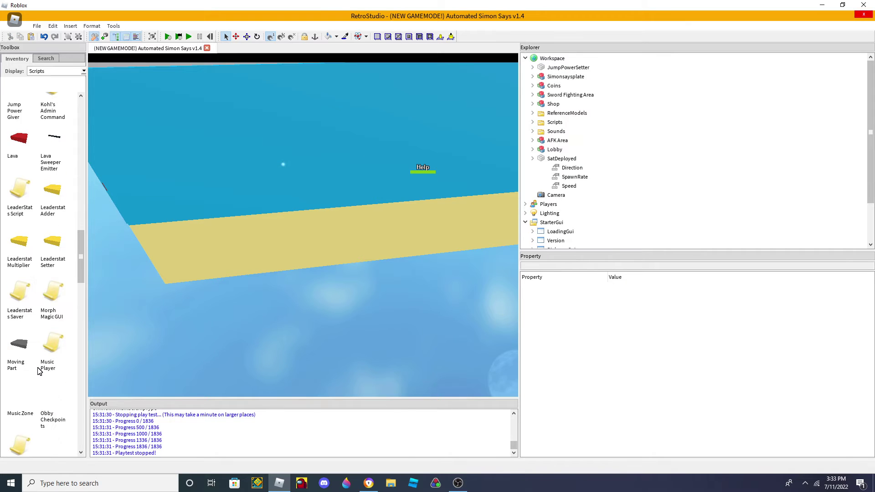
left_click(54, 345)
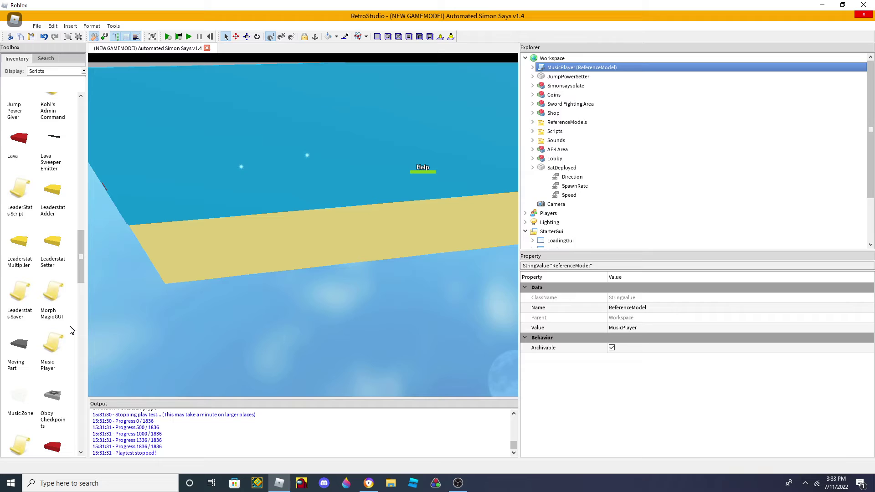
key("Delete")
Step: Try and delete the Obby Script, admin command and Realism Mode Script models
scroll(14, 406, "down", 2)
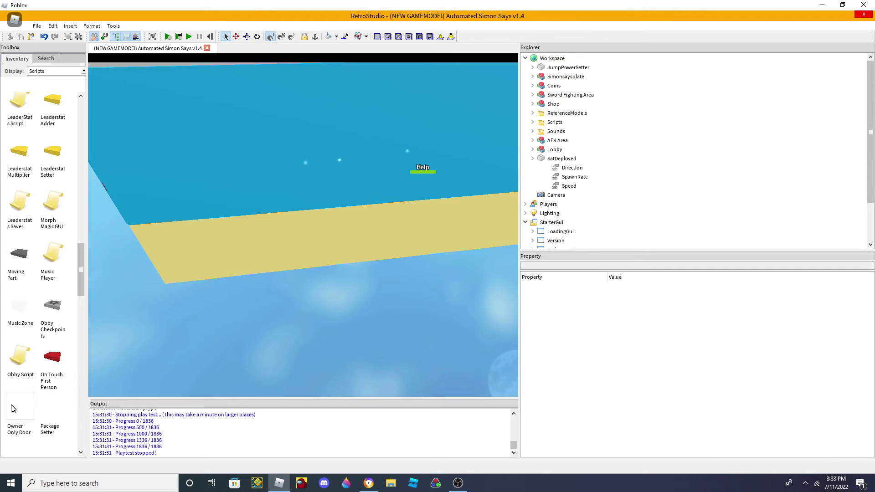
left_click(24, 370)
key("Delete")
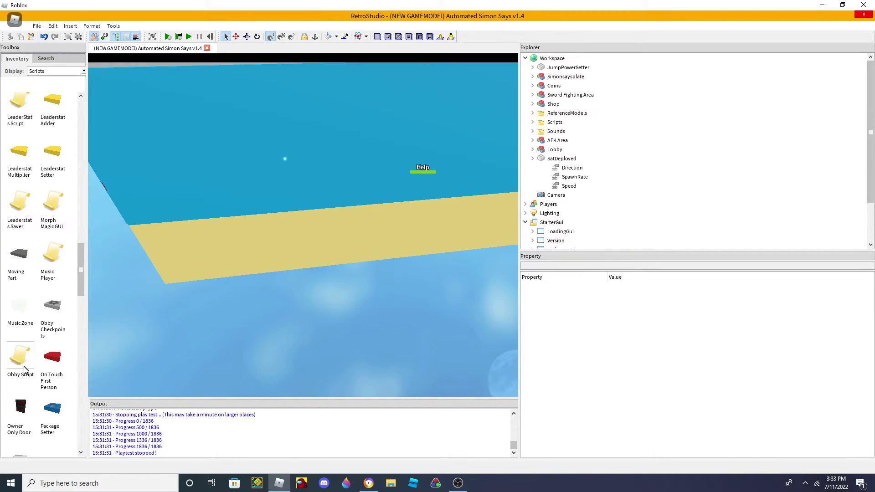
scroll(25, 381, "down", 3)
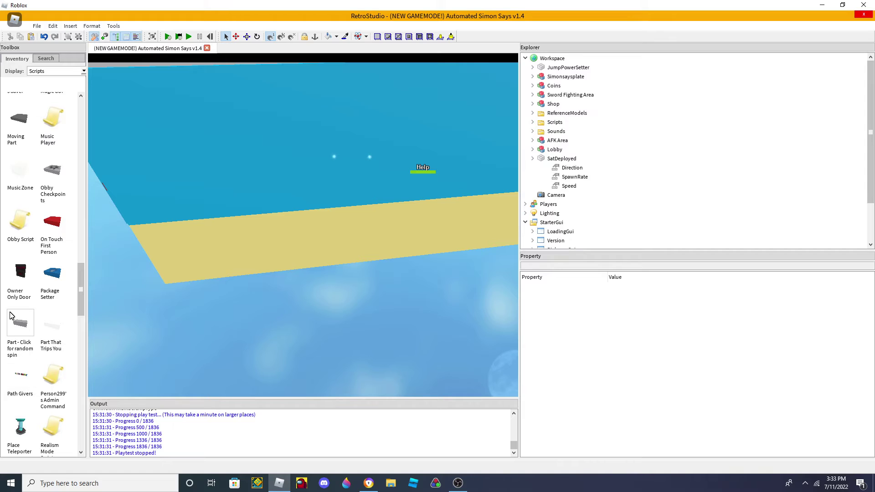
left_click(66, 371)
key("Delete")
left_click(50, 441)
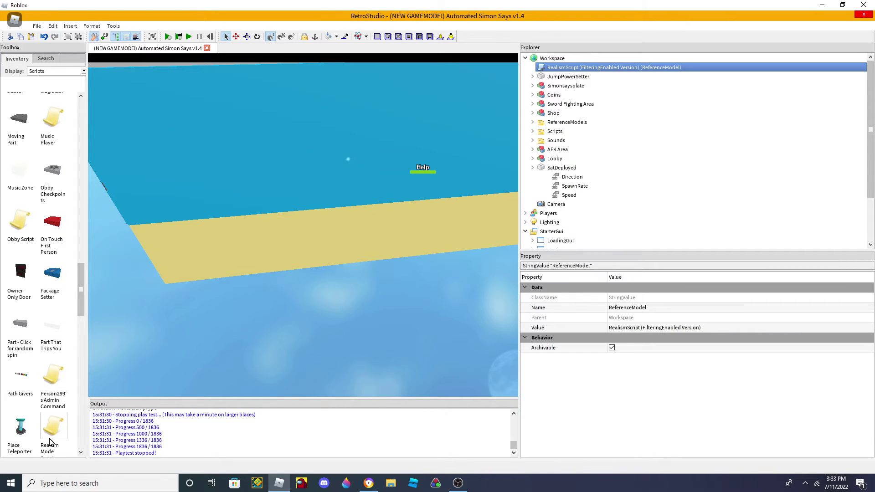
key("Delete")
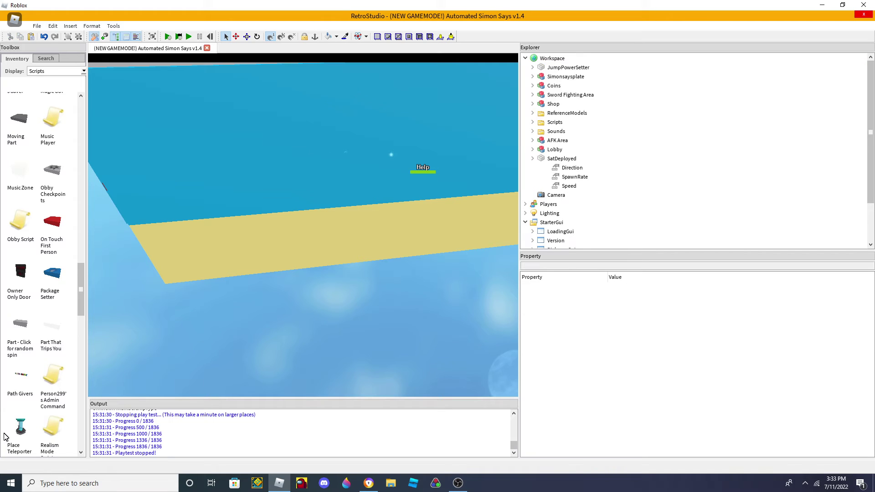
Step: Add the Regen Script model and the purple Regen Button, then delete RegenButton
scroll(12, 414, "down", 3)
left_click(57, 401)
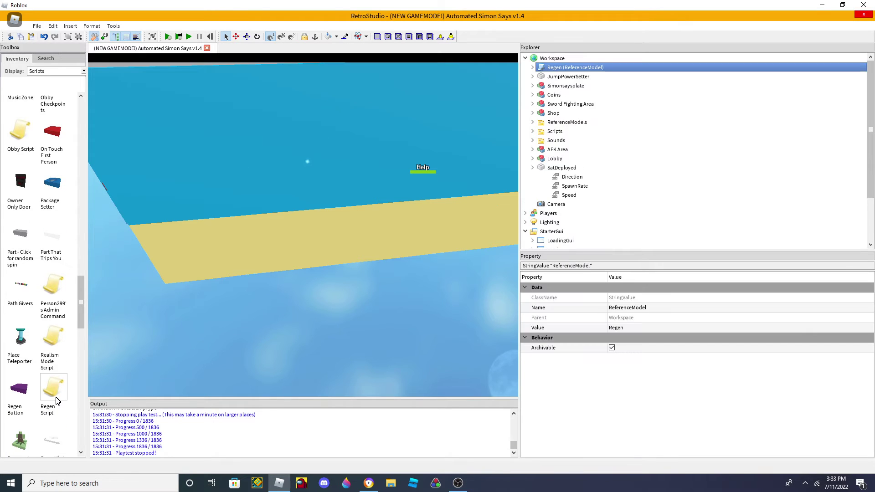
left_click(23, 388)
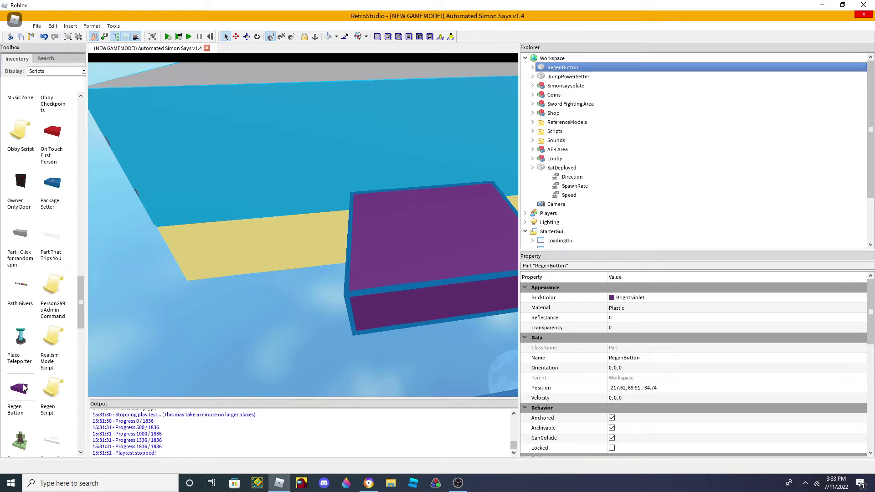
key("Delete")
Step: Insert the ZombieSpawner, inspect its NPCSpawn children, then delete it
scroll(13, 355, "down", 3)
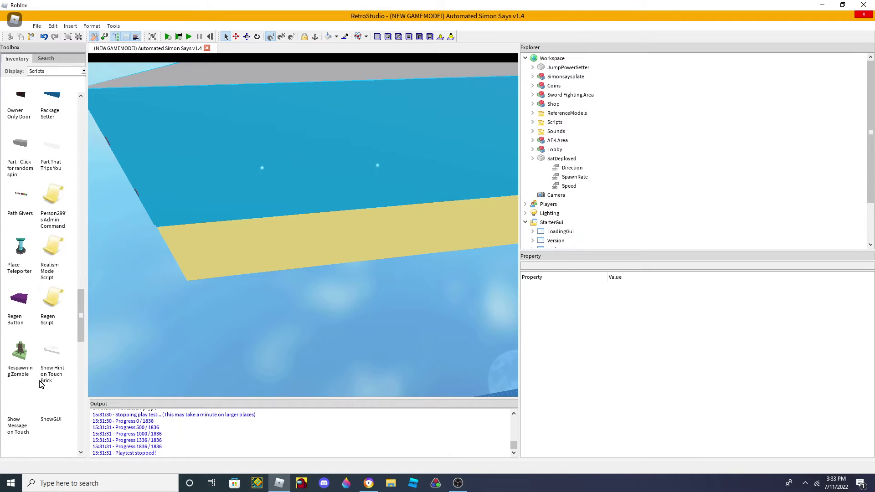
left_click(12, 345)
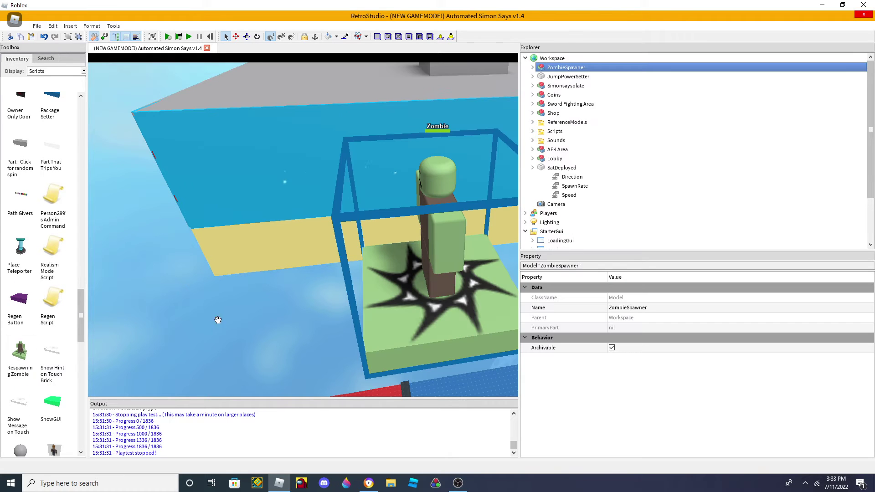
left_click(531, 67)
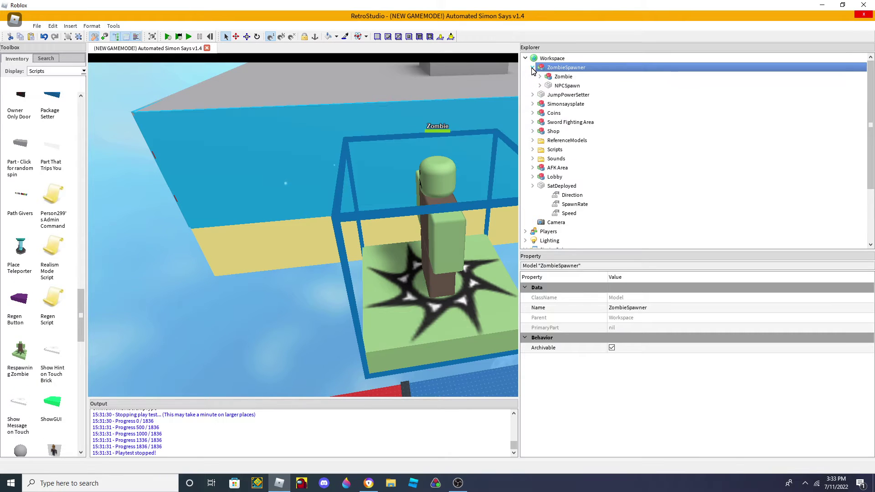
left_click(538, 90)
left_click(540, 85)
left_click(615, 68)
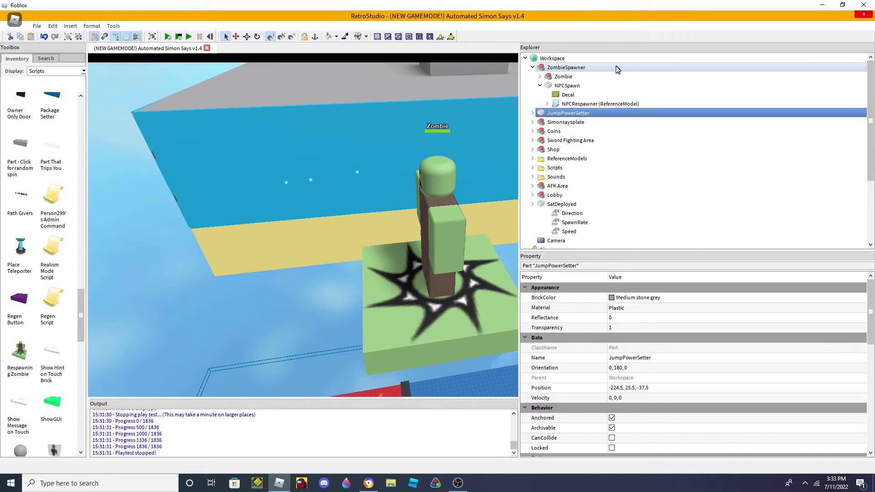
key("Delete")
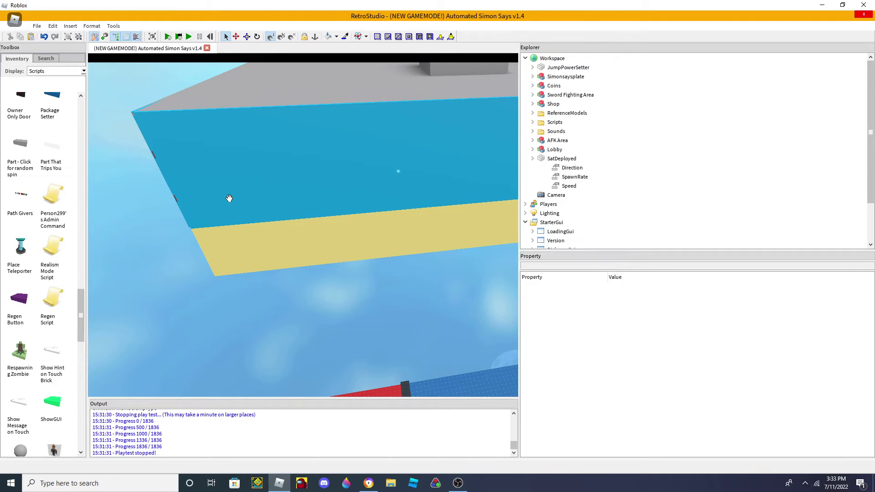
scroll(59, 259, "up", 6)
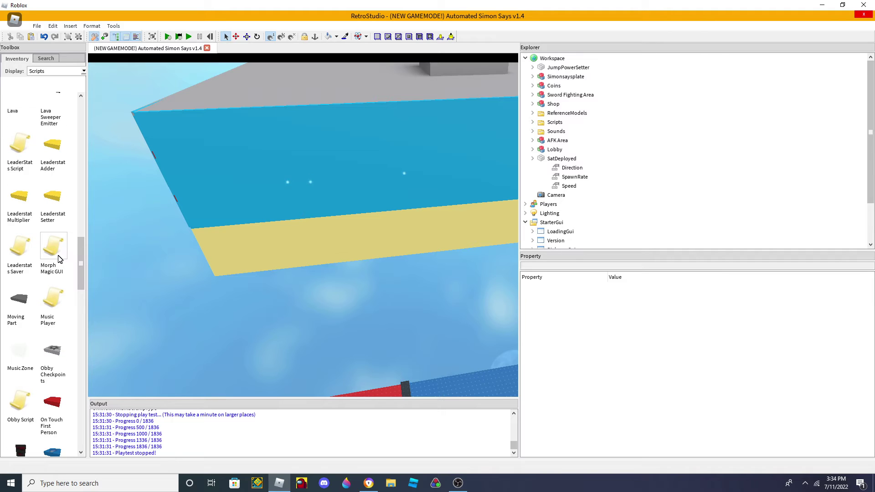
scroll(45, 205, "up", 5)
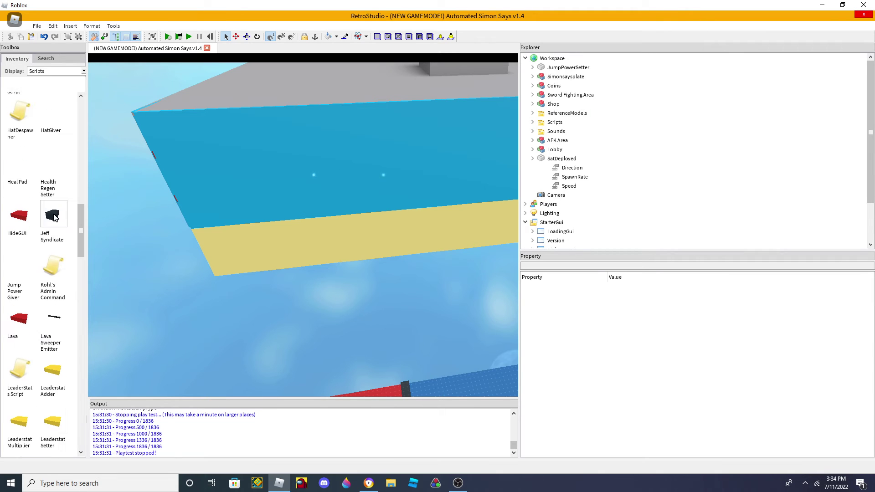
scroll(16, 296, "up", 1)
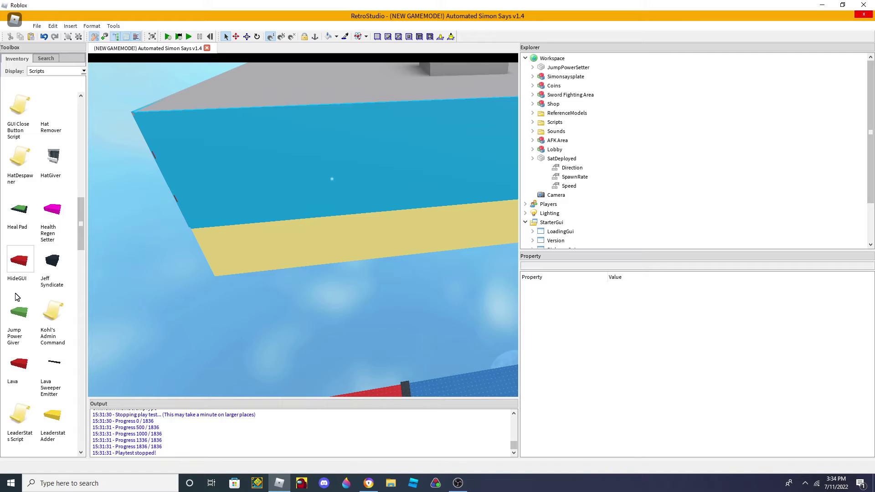
scroll(18, 292, "up", 2)
Step: Insert the GUI Close Button Script and open GuiCloseButtonScript under ScreenGui > CloseButton in the block editor
left_click(16, 199)
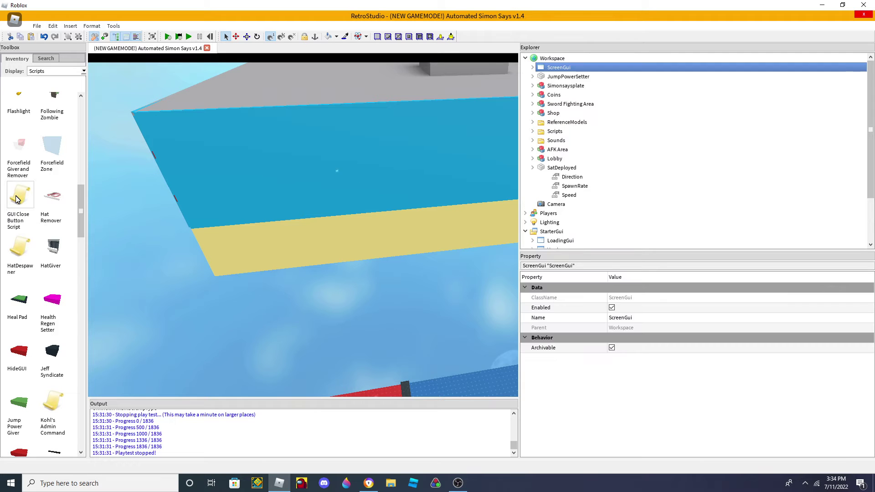
left_click(532, 67)
left_click(540, 77)
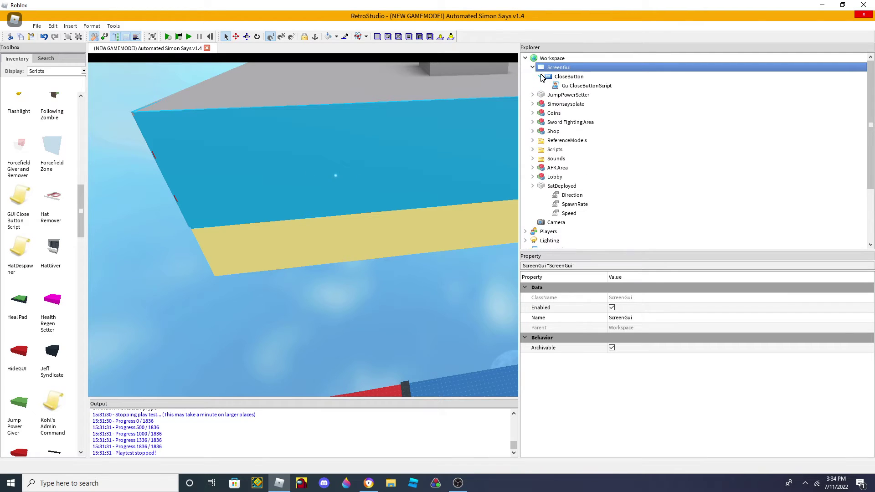
double_click(584, 86)
scroll(396, 260, "down", 2)
scroll(389, 322, "down", 1)
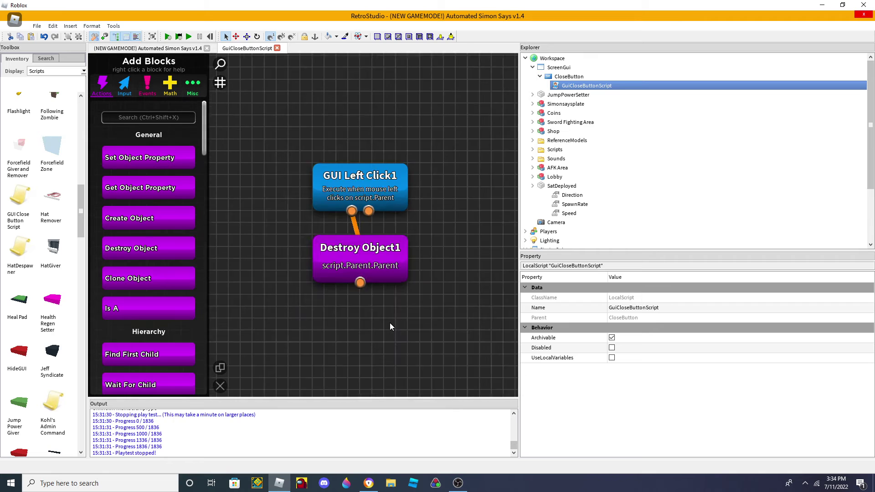
scroll(389, 323, "up", 3)
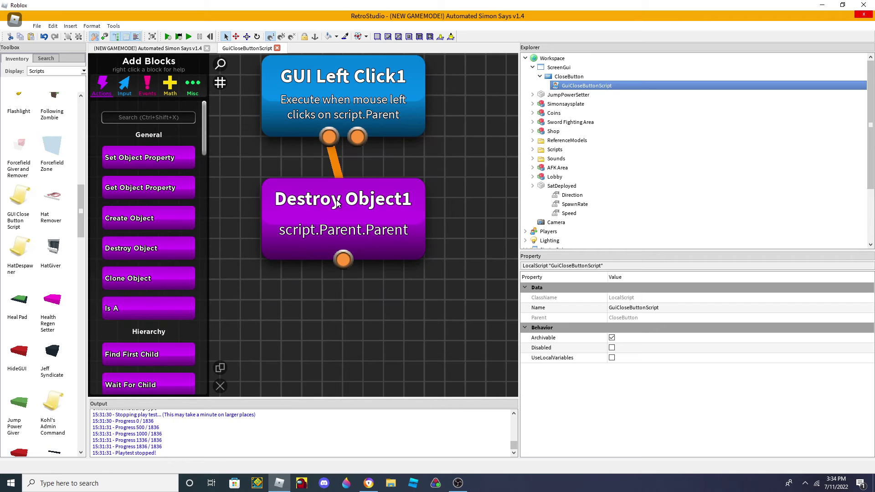
Step: Close and reopen GuiCloseButtonScript to view its GUI Left Click1 destroy blocks
left_click(277, 48)
double_click(615, 88)
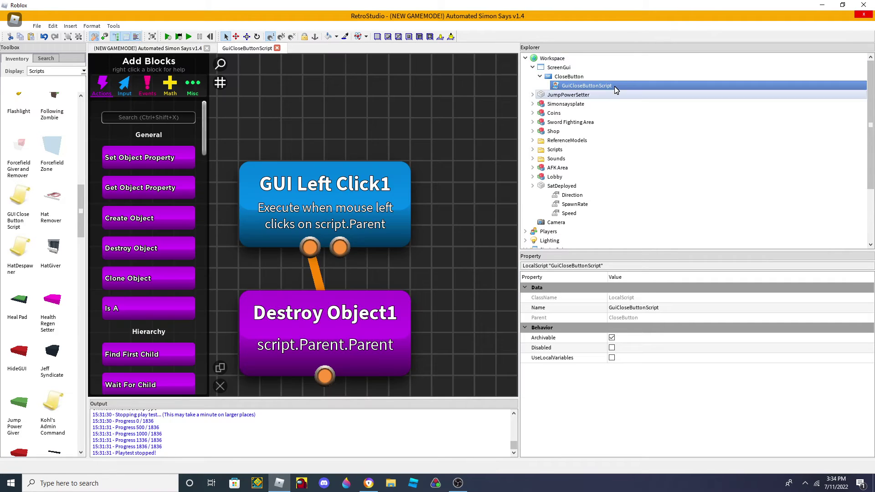
scroll(290, 308, "down", 2)
scroll(287, 308, "up", 3)
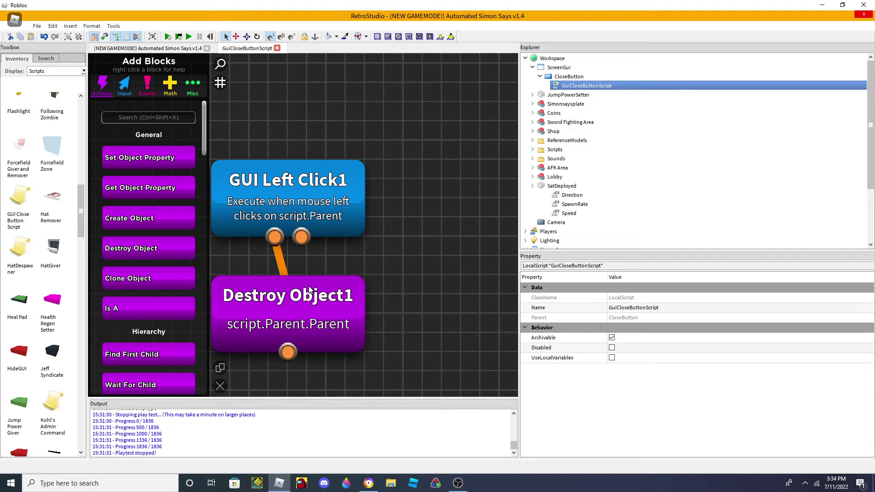
Step: Close the GuiCloseButtonScript editor and delete the close-button ScreenGui from Workspace
left_click(277, 47)
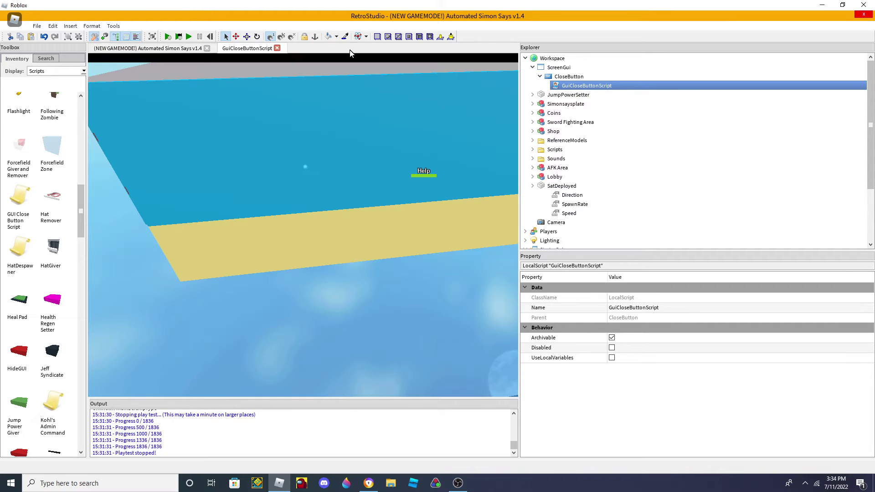
left_click(611, 67)
key("Delete")
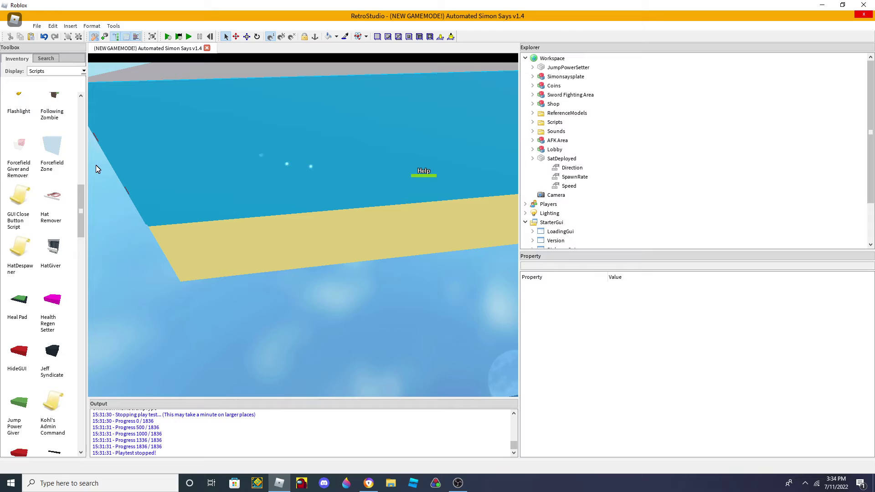
Step: Insert the Dozed script and Click to Teleport GUI Button, then delete the teleport ScreenGui
scroll(48, 155, "up", 3)
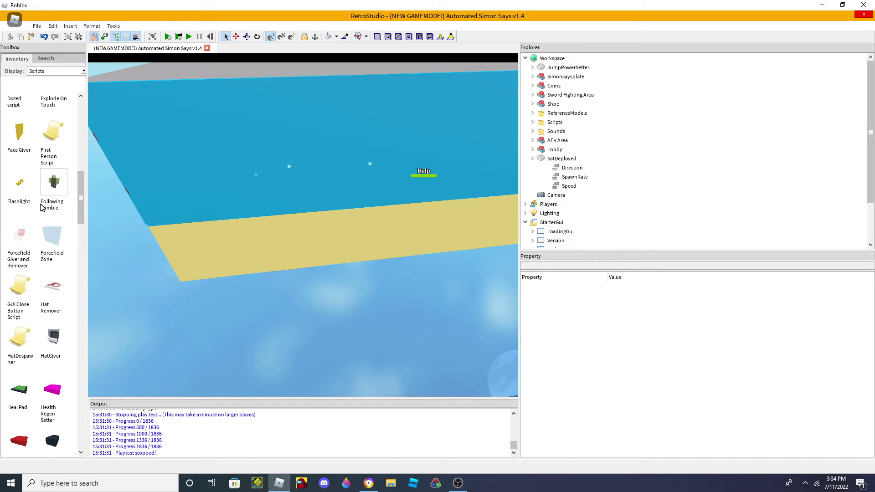
scroll(42, 205, "up", 1)
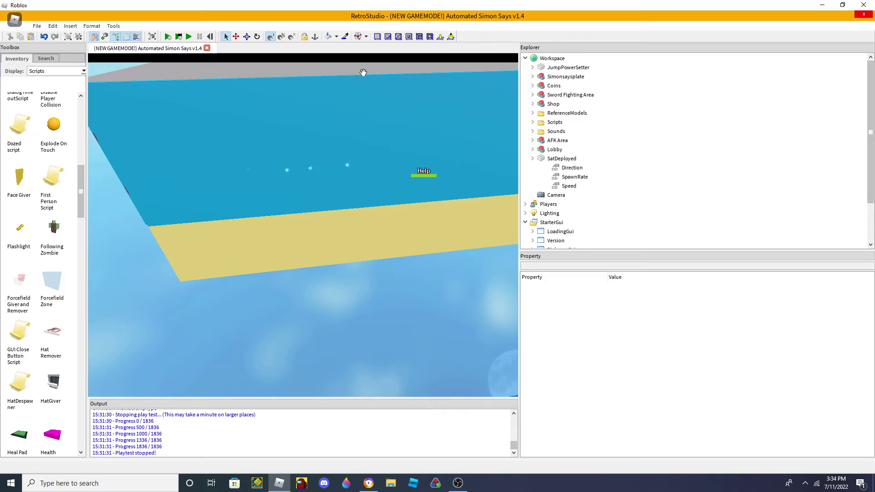
left_click(24, 134)
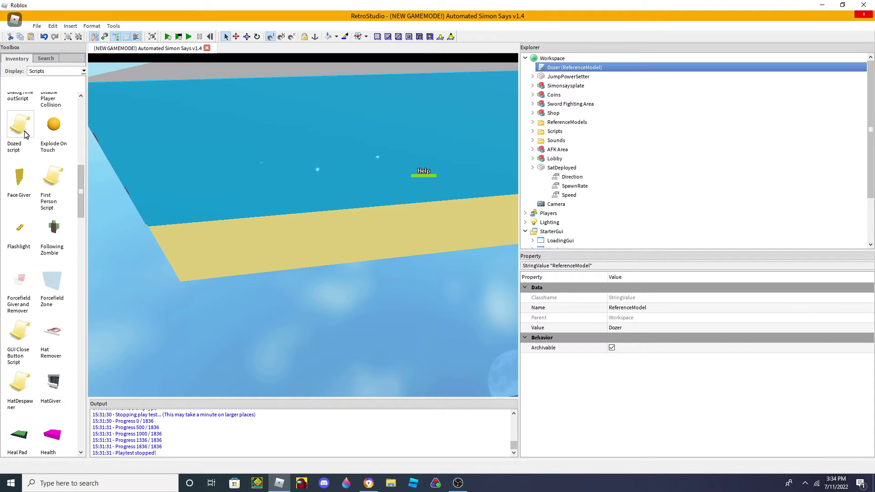
scroll(18, 160, "up", 2)
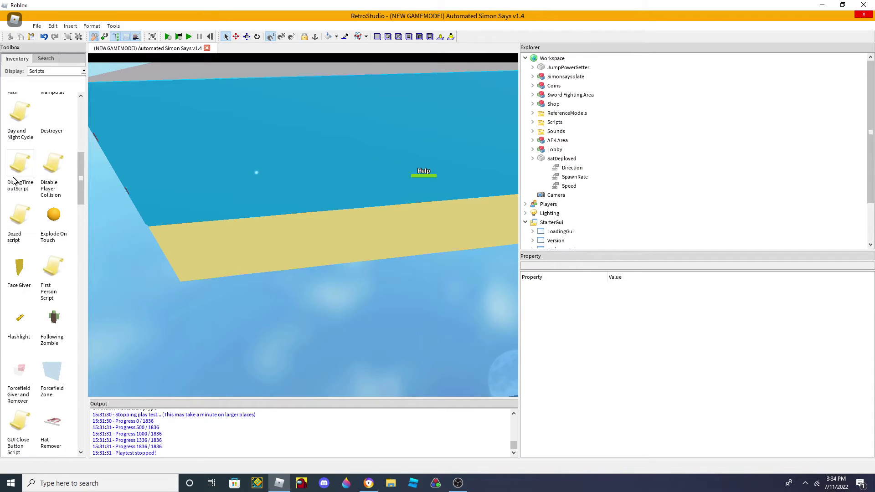
scroll(13, 181, "up", 1)
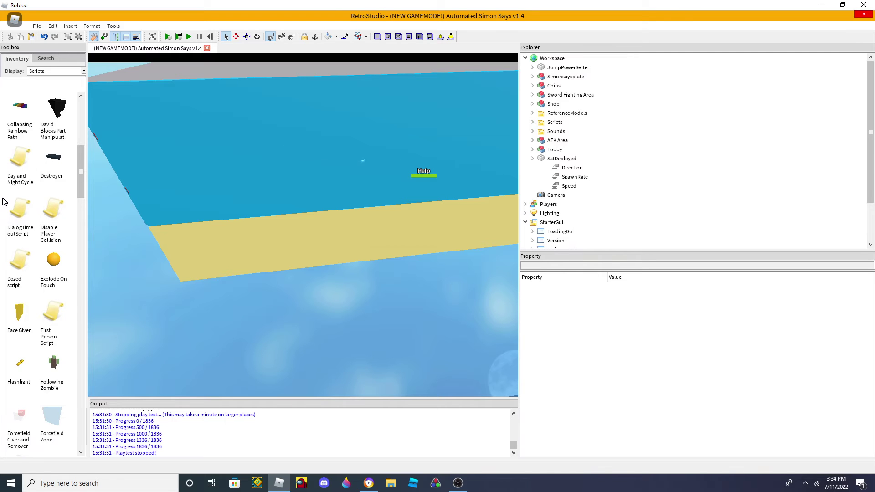
scroll(13, 205, "up", 5)
left_click(19, 225)
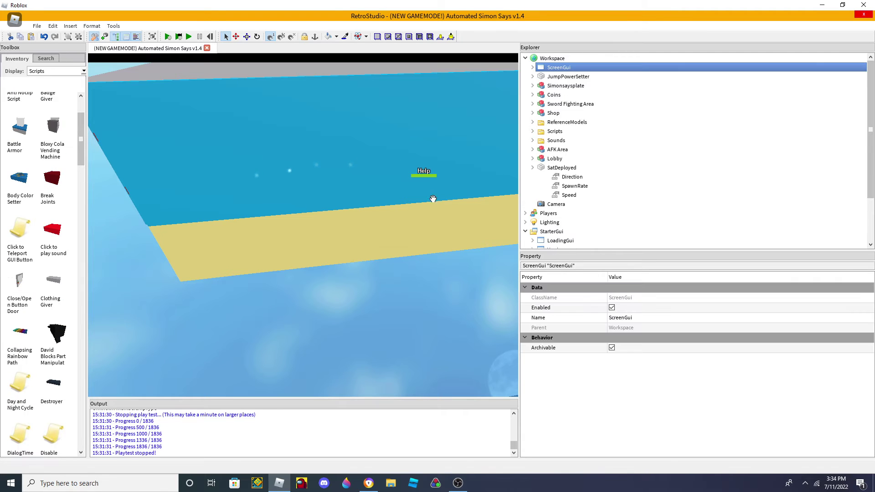
left_click(533, 68)
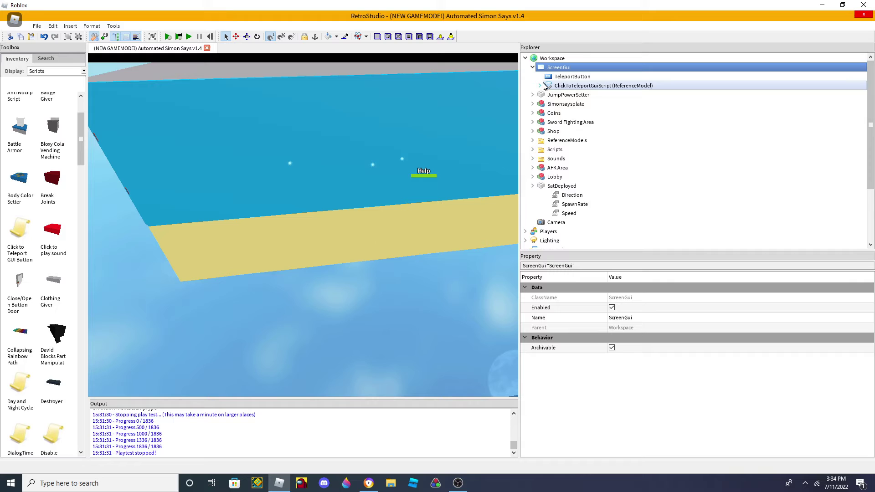
key("Delete")
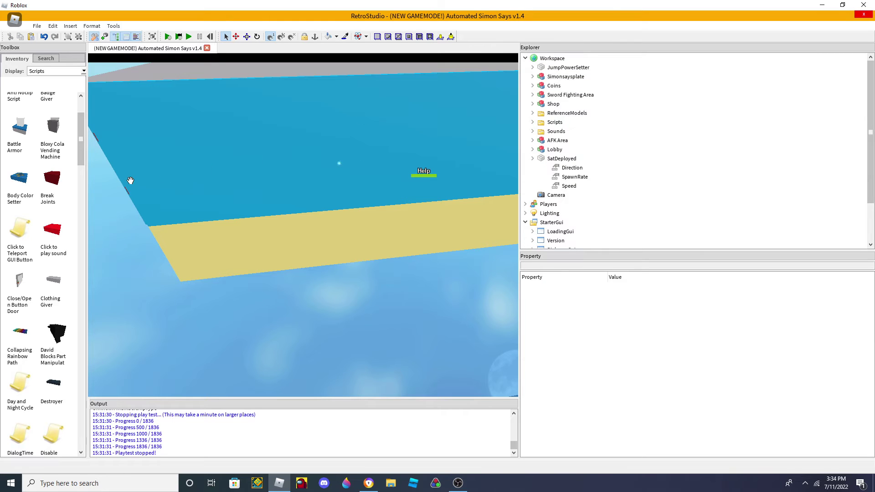
Step: Insert Anti Noclip Script and Badge Giver, expanding BadgeAwarder in Explorer
scroll(19, 218, "up", 2)
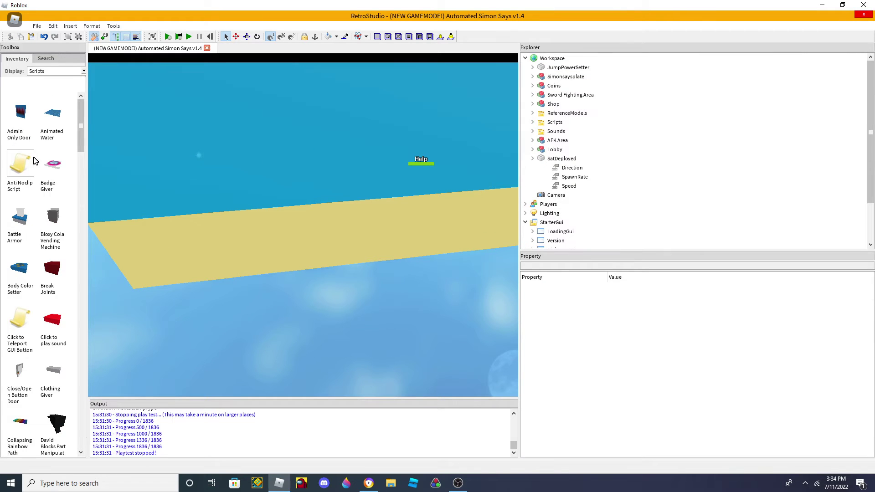
left_click(29, 164)
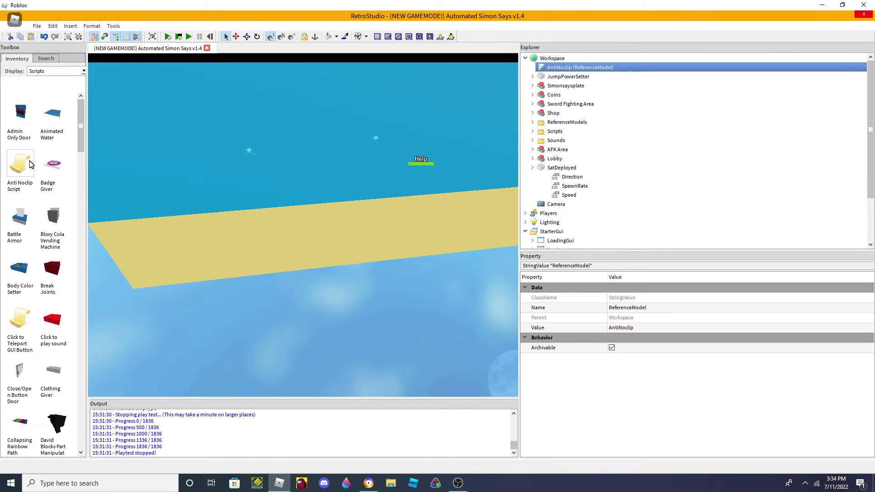
left_click(52, 165)
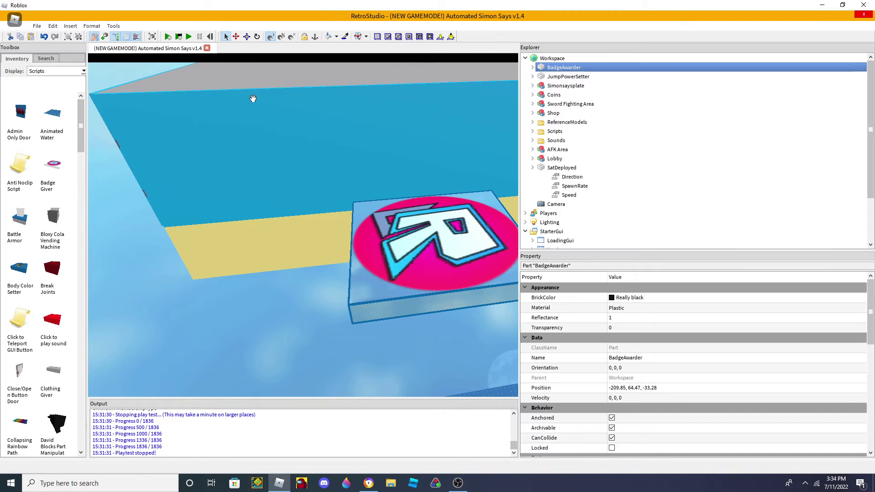
left_click(532, 67)
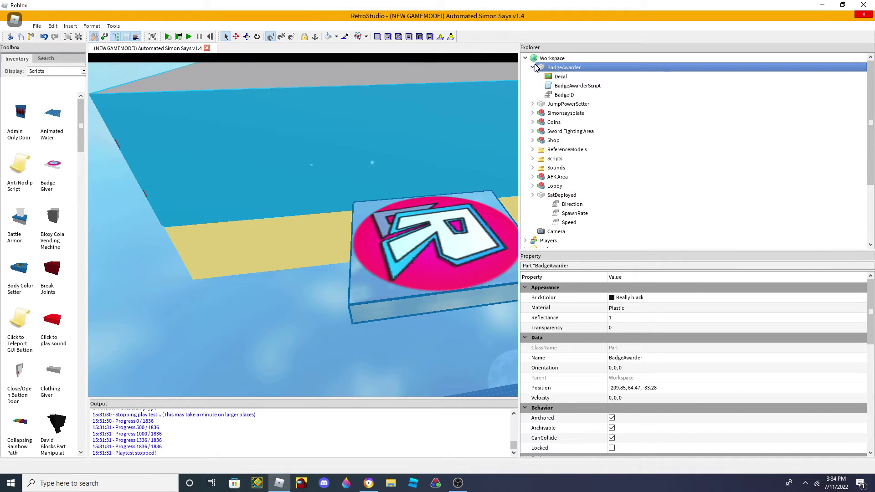
double_click(577, 85)
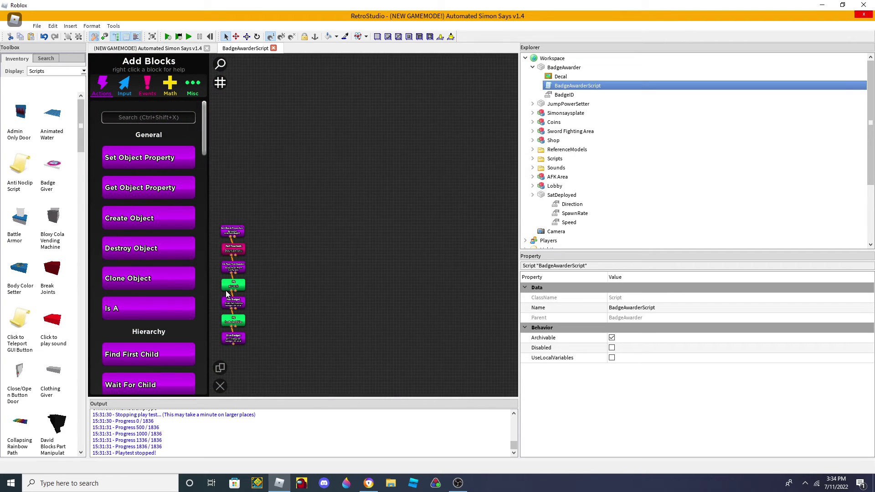
scroll(267, 343, "down", 5)
scroll(286, 223, "up", 3, "ctrl")
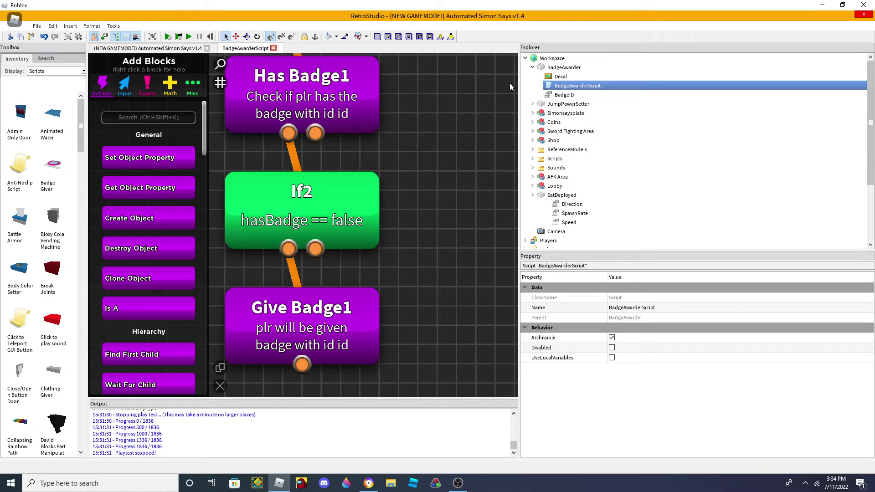
scroll(376, 193, "down", 6, "ctrl")
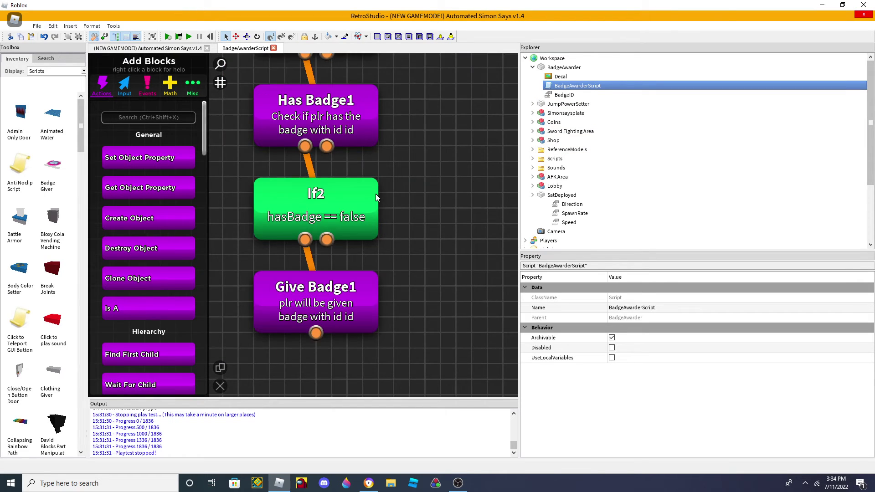
scroll(350, 165, "up", 5, "ctrl")
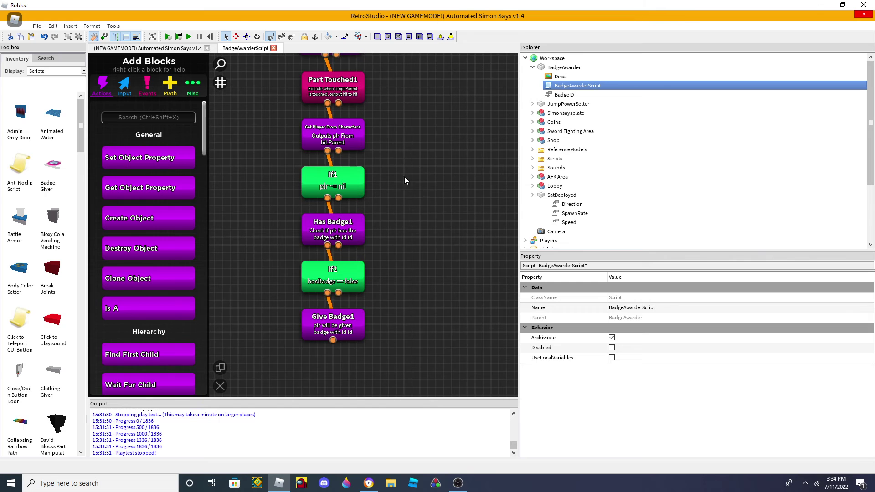
scroll(337, 272, "down", 6, "ctrl")
scroll(337, 272, "up", 5, "ctrl")
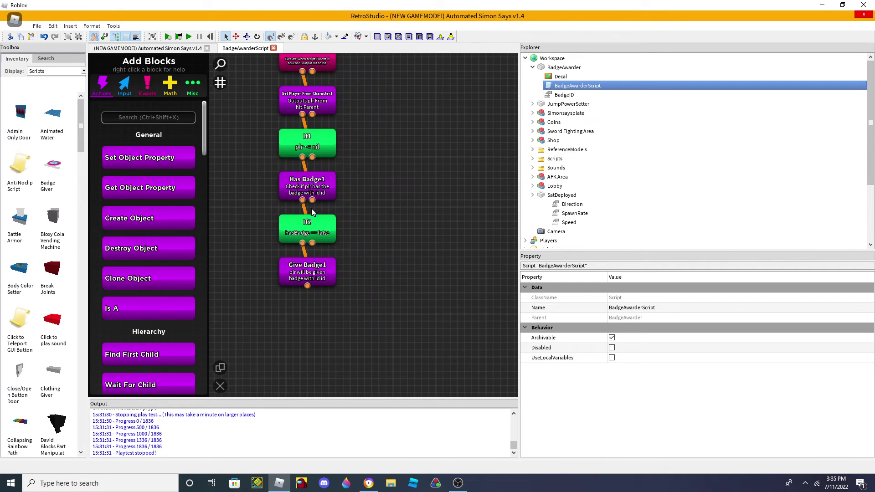
scroll(321, 219, "up", 3)
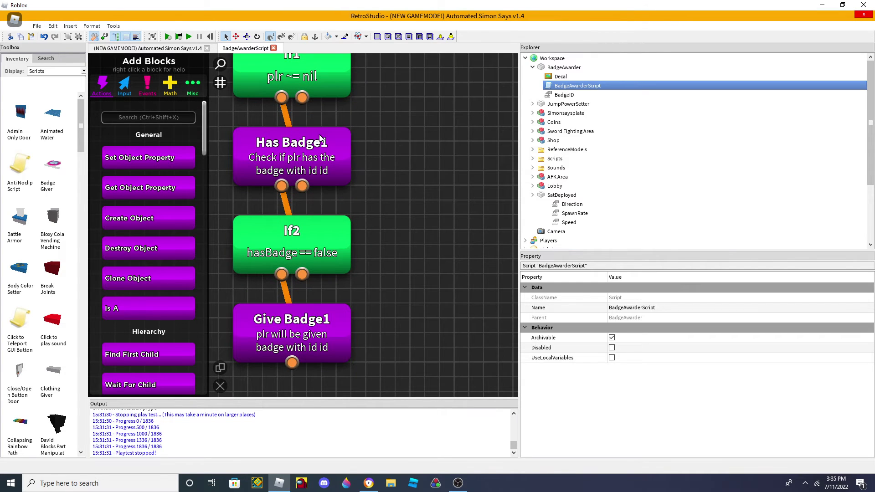
scroll(321, 139, "up", 1)
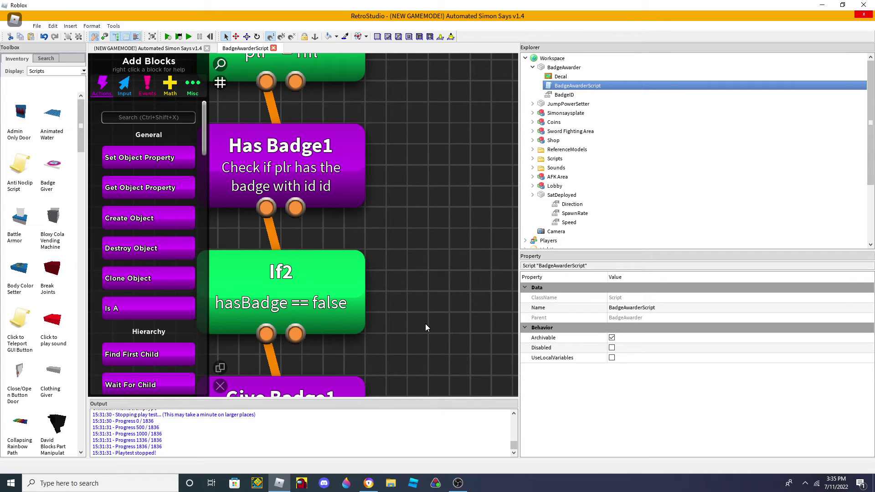
scroll(426, 327, "down", 2)
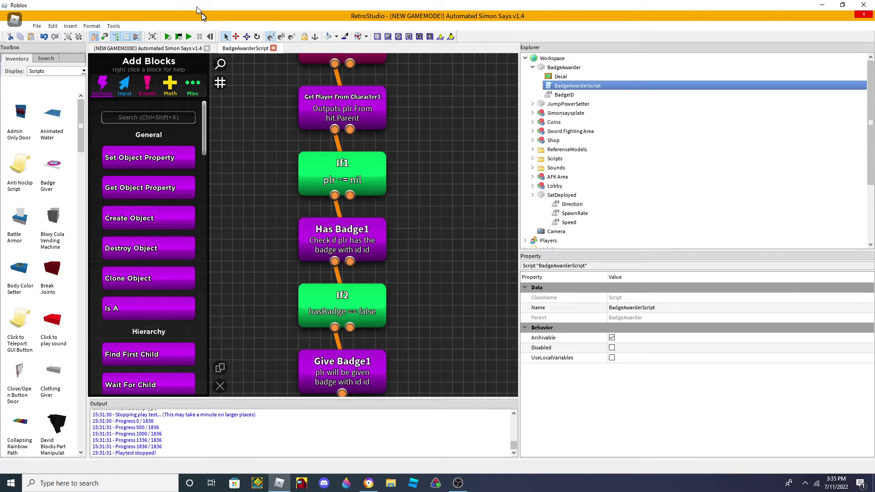
left_click(274, 49)
scroll(357, 164, "up", 1)
Step: Delete the BadgeAwarder pad, then try and delete the Collapsing Rainbow Path model
left_click(410, 212)
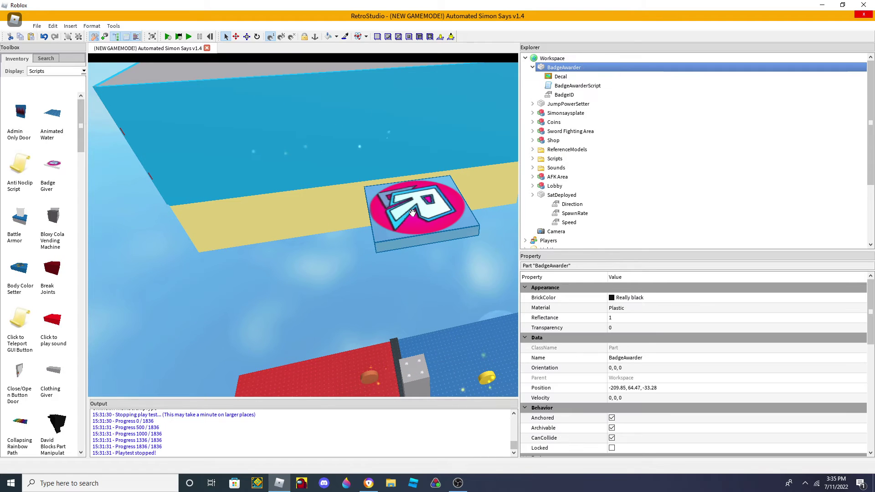
key("Delete")
scroll(16, 313, "down", 2)
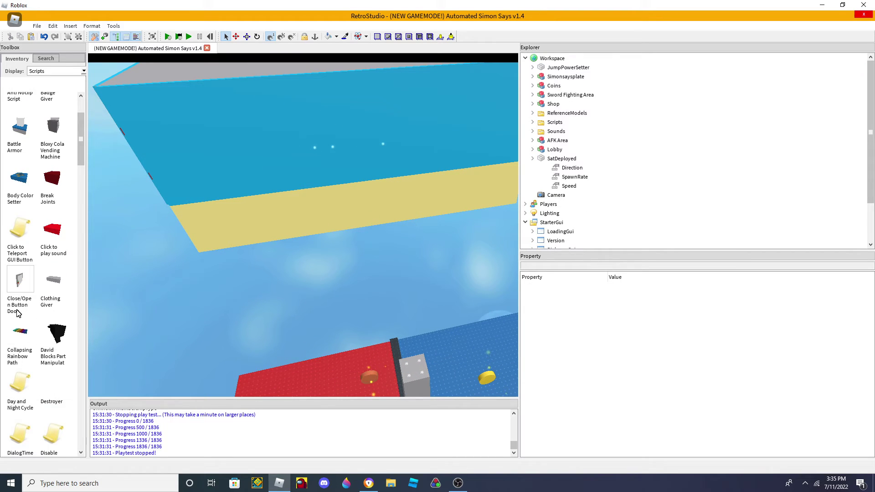
left_click(19, 330)
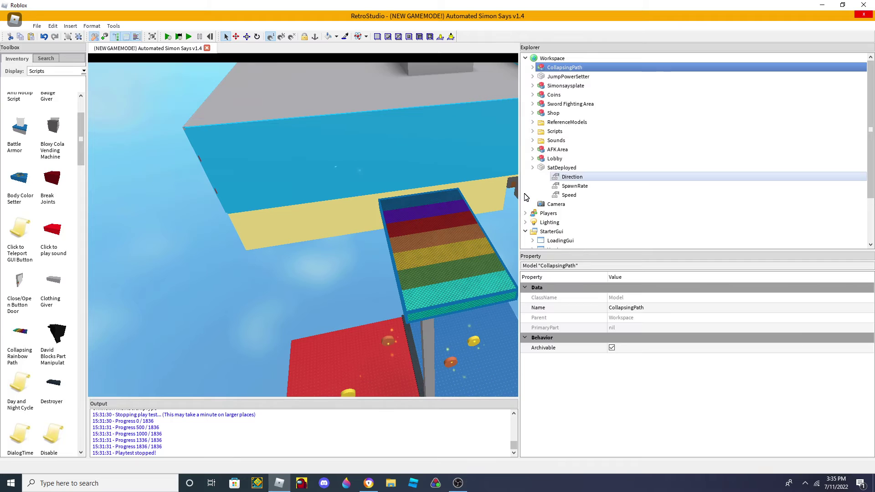
left_click(532, 68)
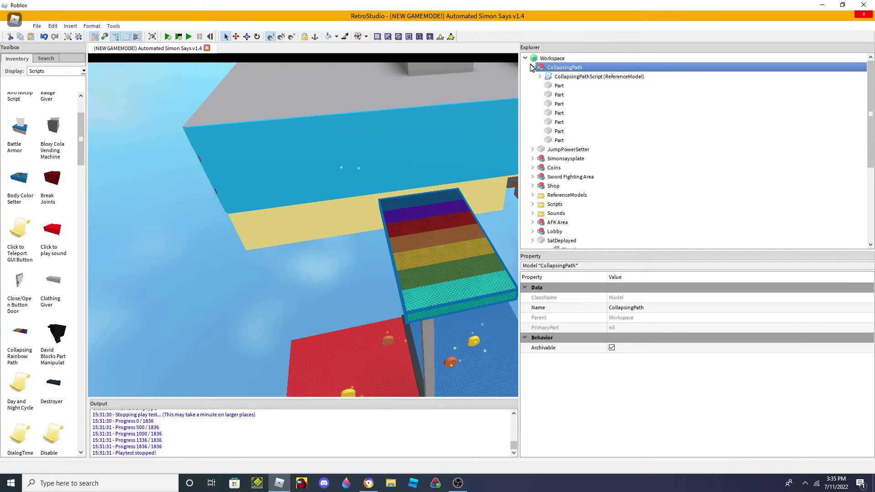
key("Delete")
Step: Insert the Forcefield Zone part, inspect it, and delete it
scroll(13, 358, "down", 6)
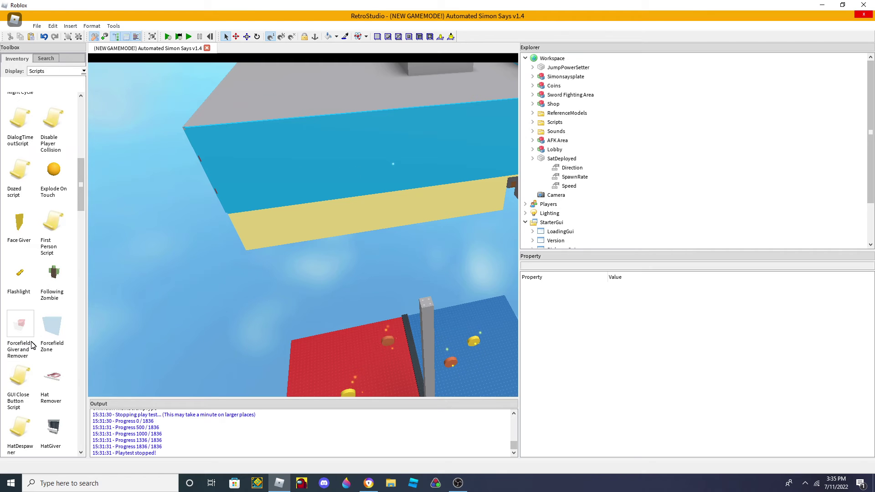
left_click(52, 325)
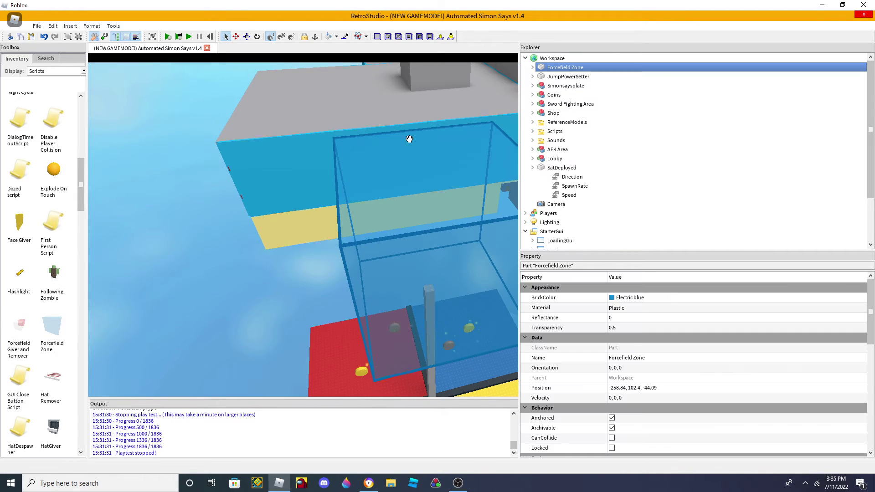
left_click(533, 67)
key("Delete")
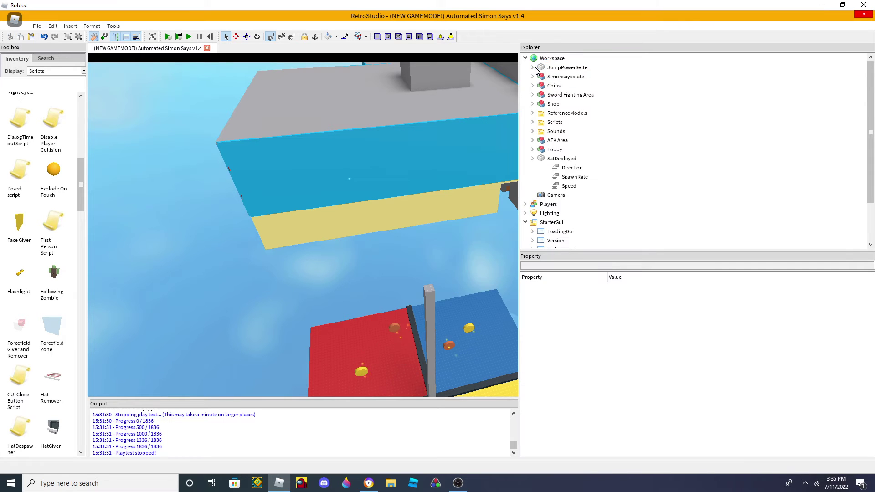
Step: Insert the Show Hint on Touch Brick, inspect the ShowHint part, and delete it
scroll(14, 305, "down", 7)
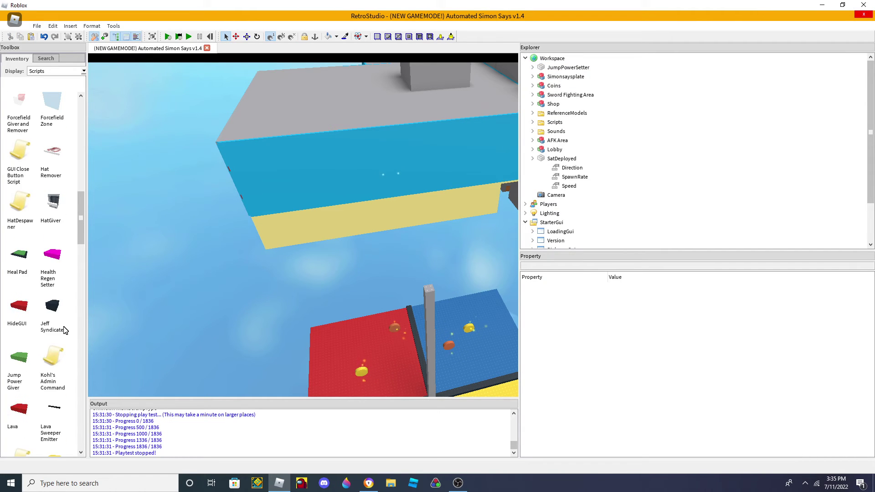
scroll(14, 305, "down", 4)
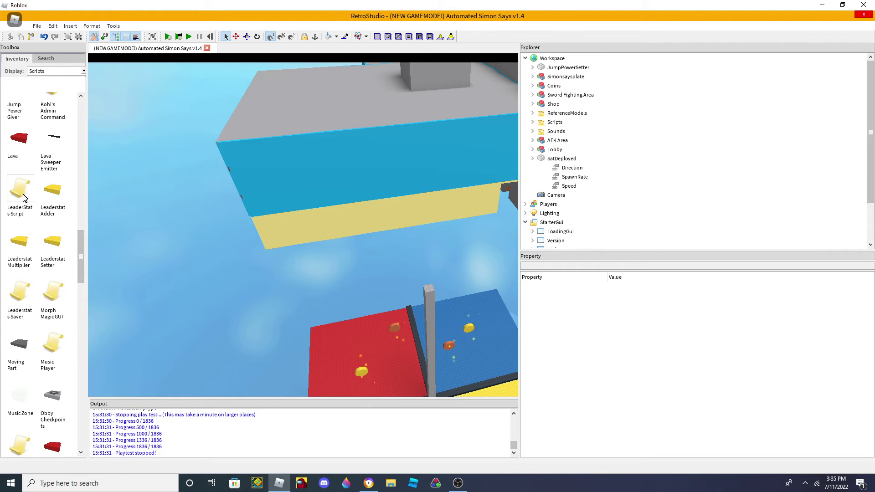
scroll(29, 291, "down", 2)
scroll(28, 291, "down", 5)
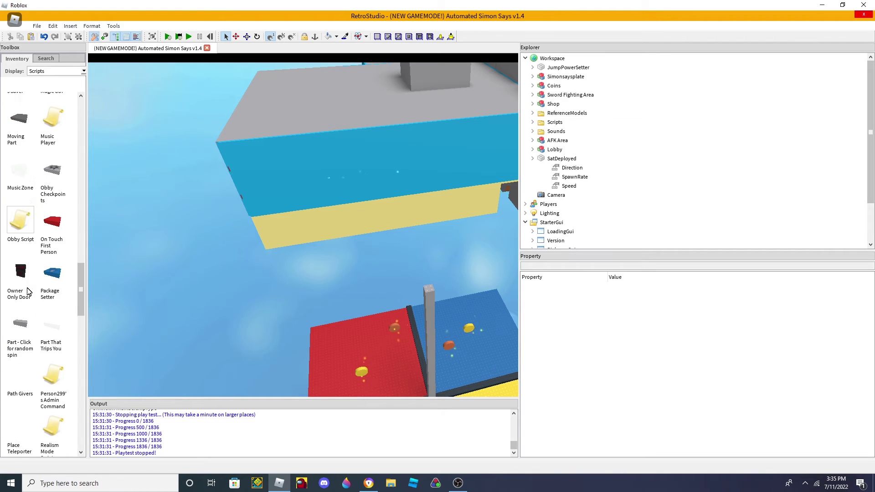
scroll(42, 290, "down", 2)
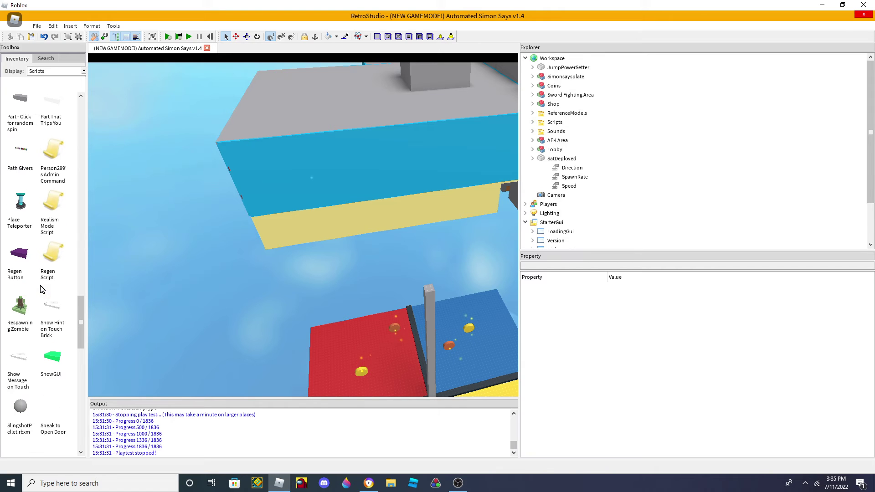
left_click(50, 324)
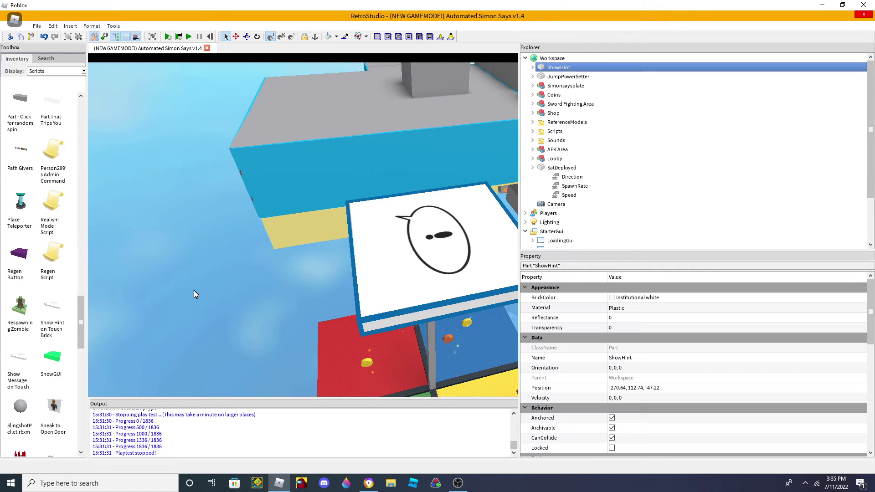
left_click(532, 68)
key("Delete")
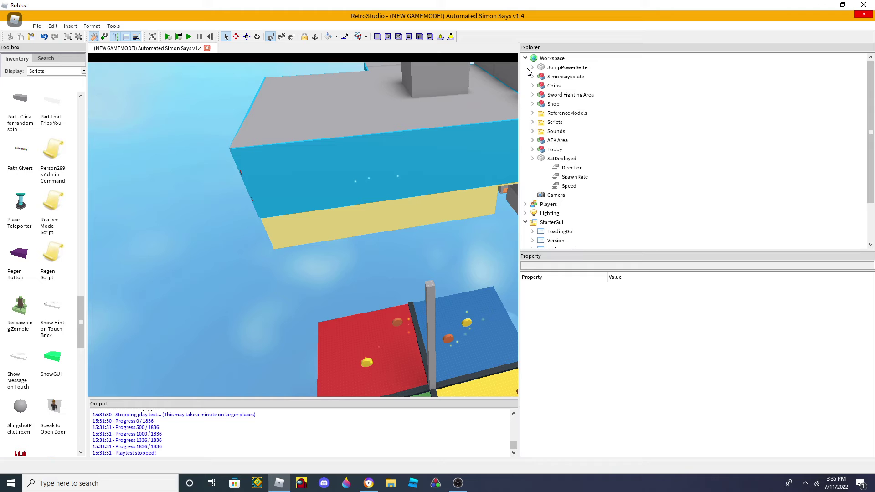
Step: Try and delete the Stat Requirement Door, then insert the Toggleable GUI Menu
scroll(50, 310, "down", 3)
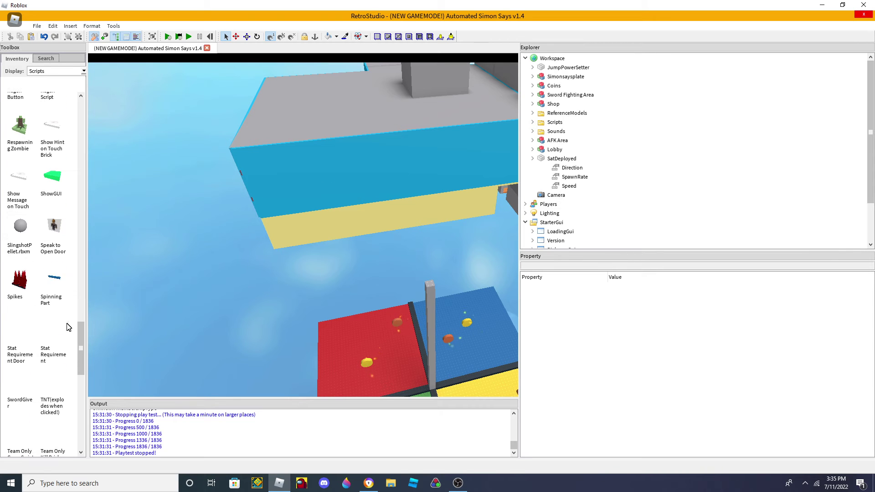
left_click(20, 329)
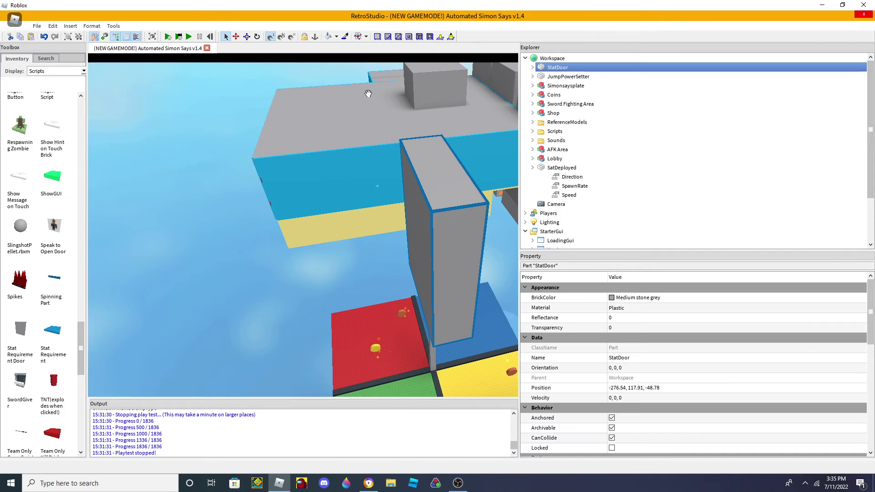
left_click(533, 68)
key("Delete")
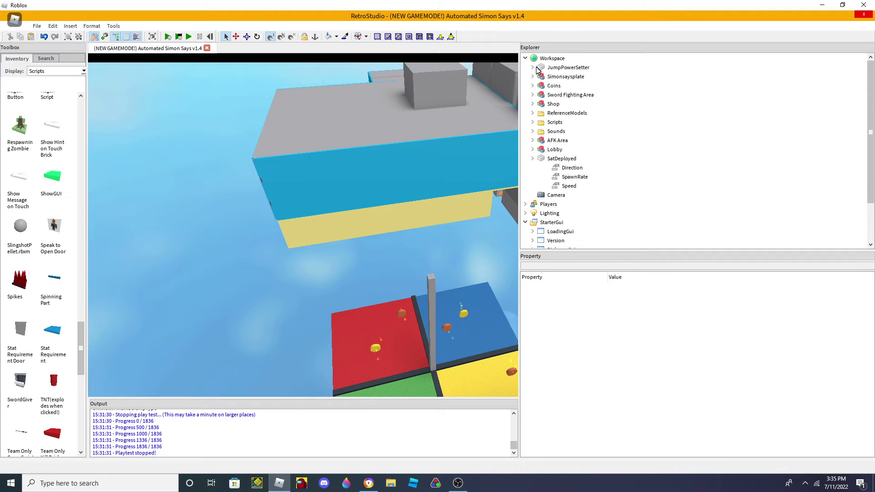
scroll(24, 330, "down", 4)
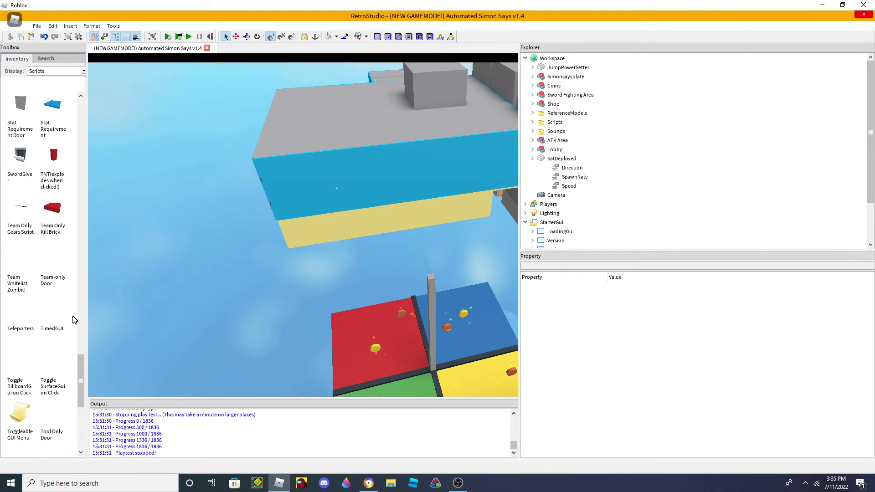
scroll(24, 331, "down", 3)
left_click(22, 324)
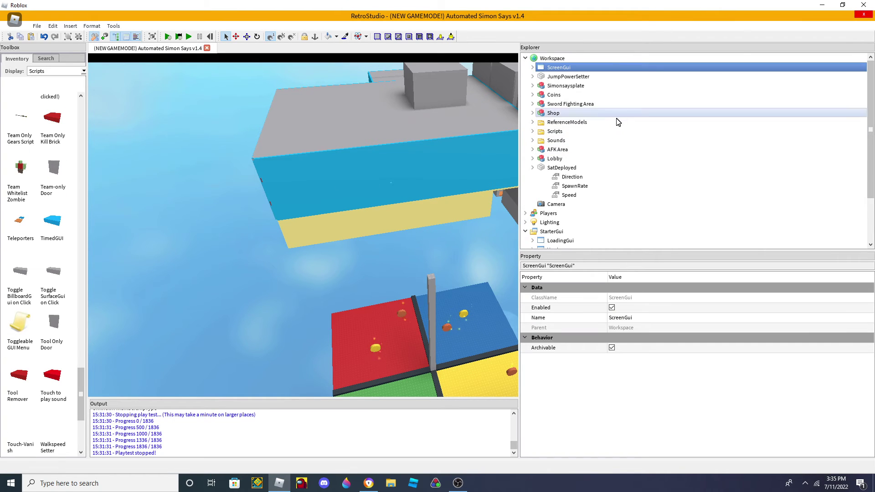
Step: Expand ScreenGui and open ToggleableGuiMenuScript's block code
left_click(533, 67)
left_click(553, 95)
double_click(554, 95)
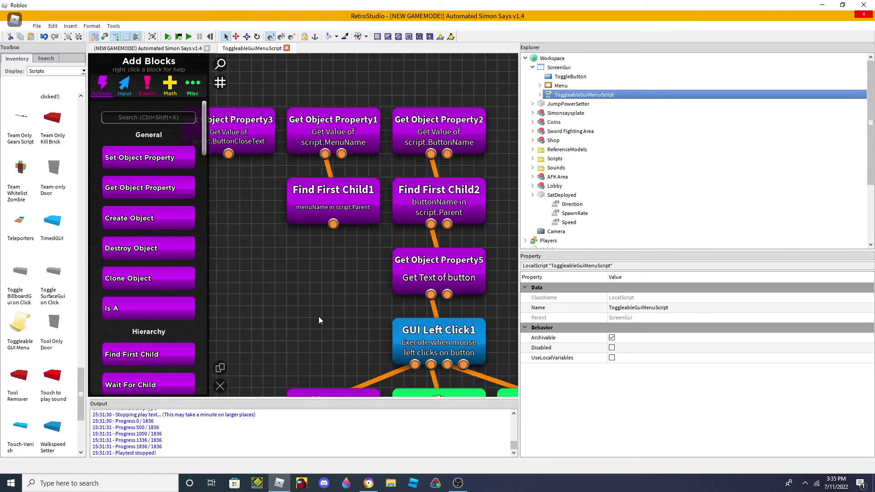
Step: Zoom in and out across ToggleableGuiMenuScript's block canvas to review its code
scroll(232, 171, "up", 3)
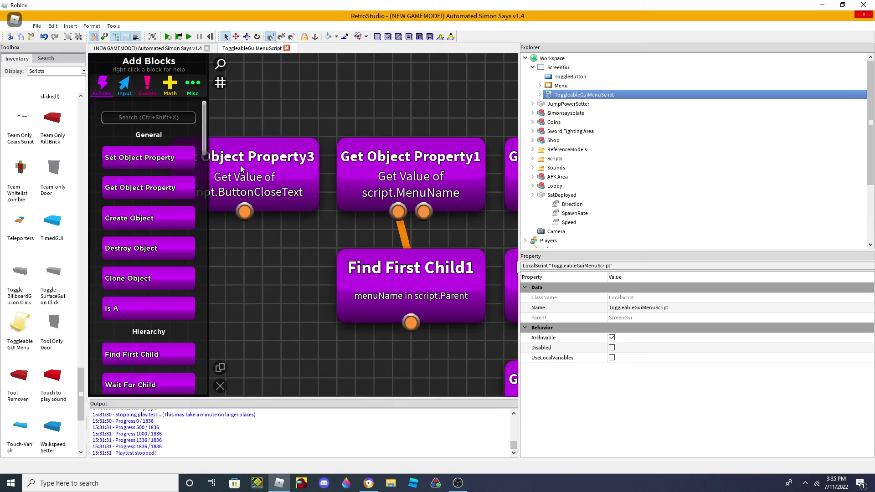
scroll(237, 169, "down", 3)
scroll(237, 173, "up", 3)
scroll(319, 233, "down", 5)
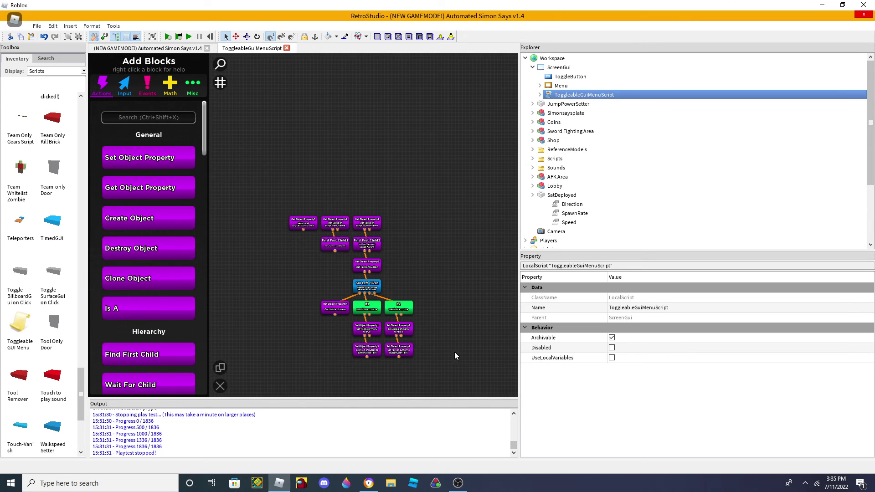
scroll(382, 384, "up", 5)
scroll(365, 373, "down", 3)
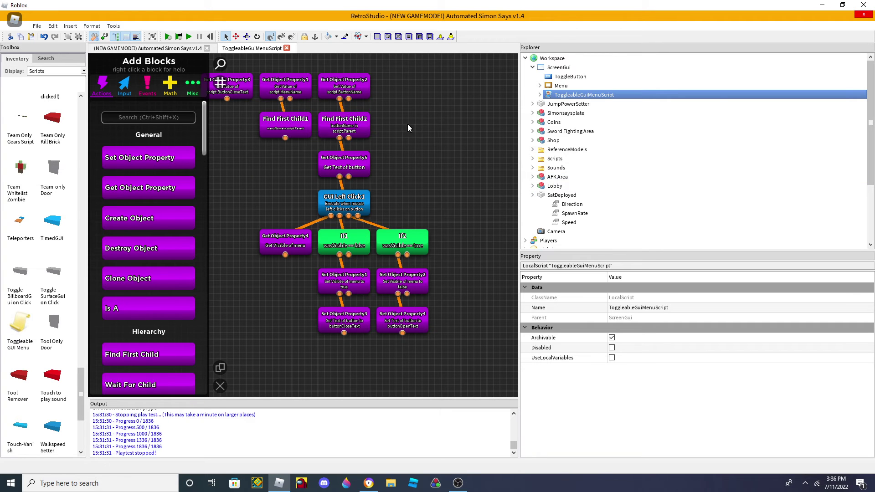
scroll(426, 298, "down", 3)
scroll(417, 261, "up", 4)
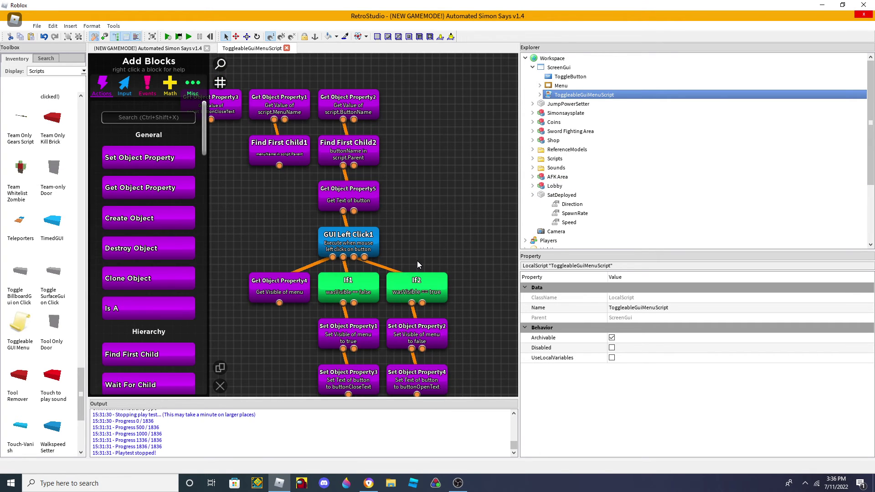
scroll(417, 260, "up", 3)
scroll(321, 224, "down", 2)
scroll(332, 214, "up", 2)
scroll(351, 176, "down", 1)
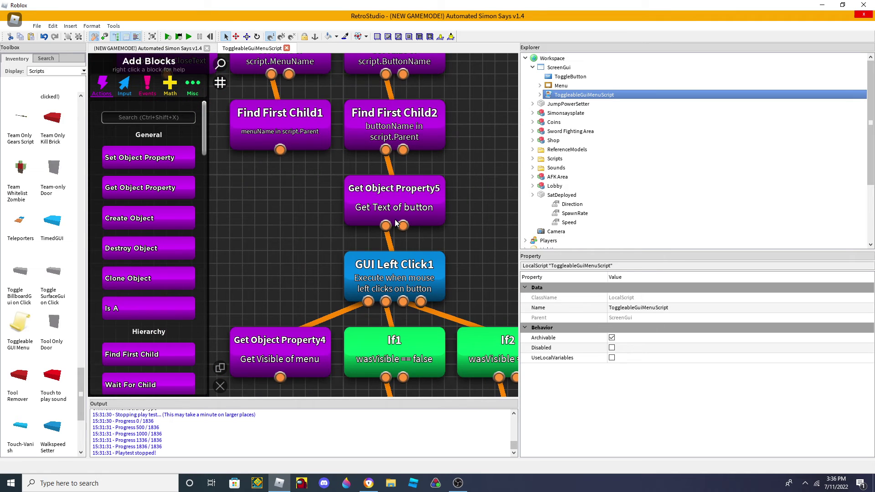
scroll(360, 136, "up", 1)
left_click(286, 48)
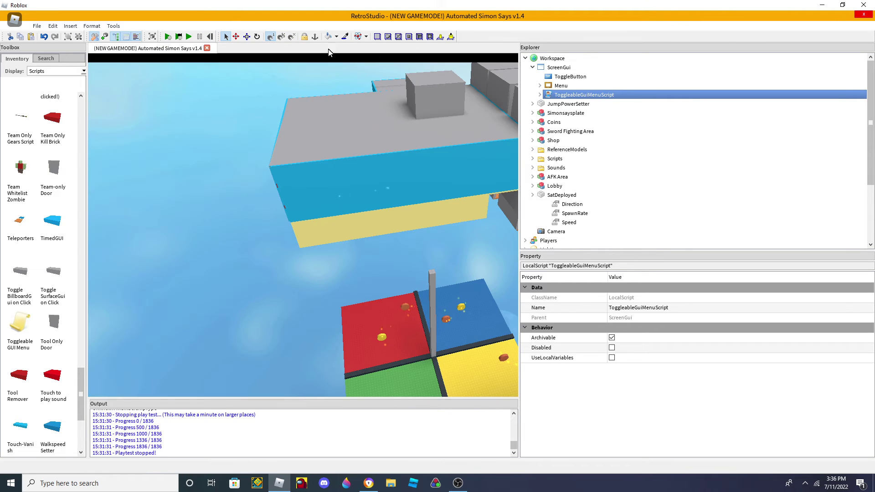
left_click(612, 68)
key("Delete")
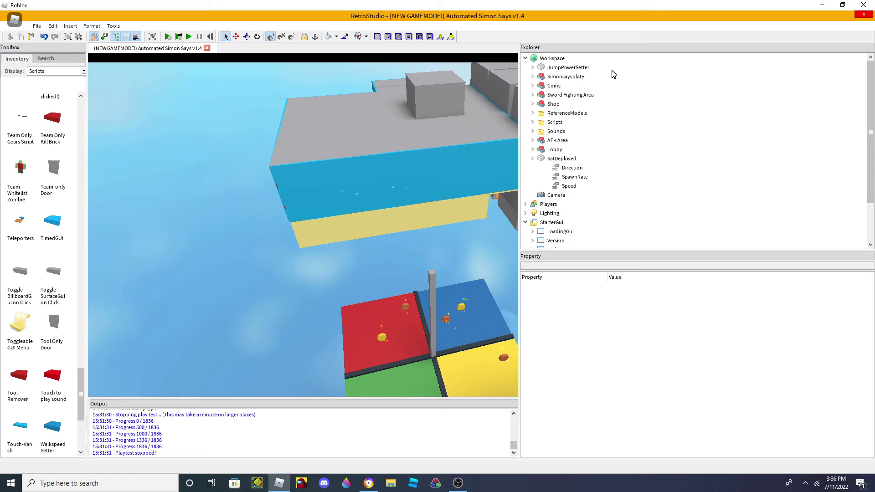
left_click(51, 374)
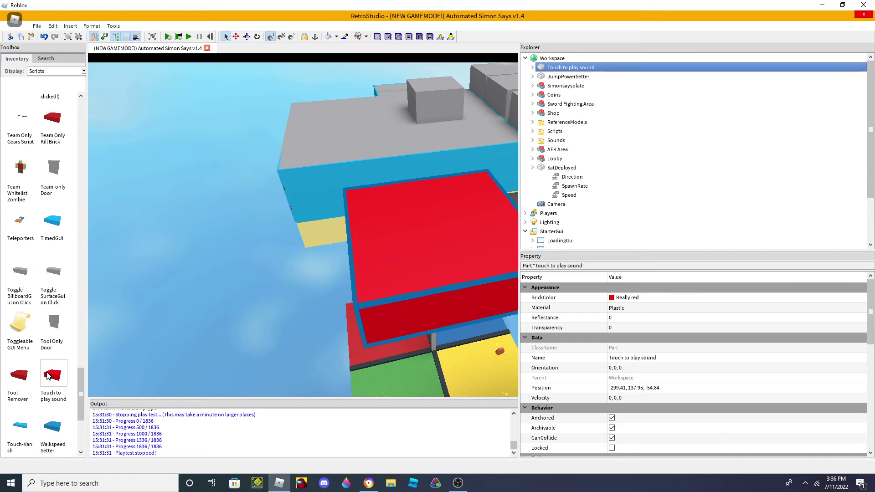
left_click(533, 68)
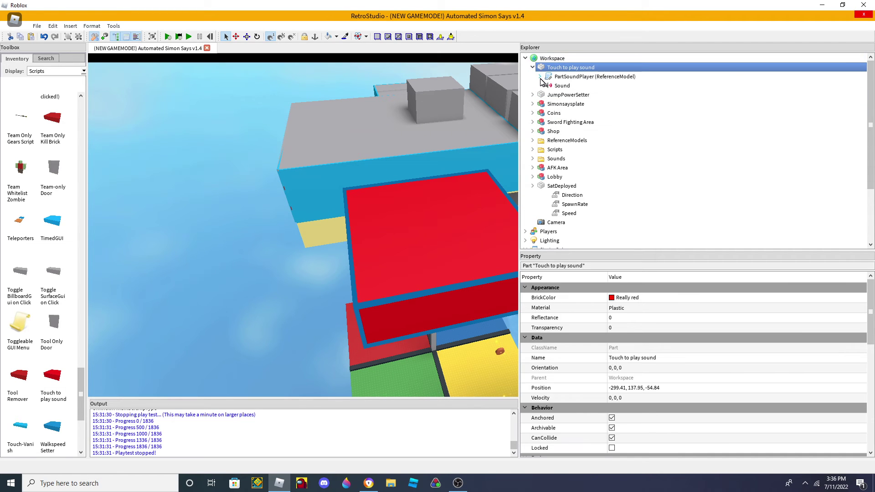
key("Delete")
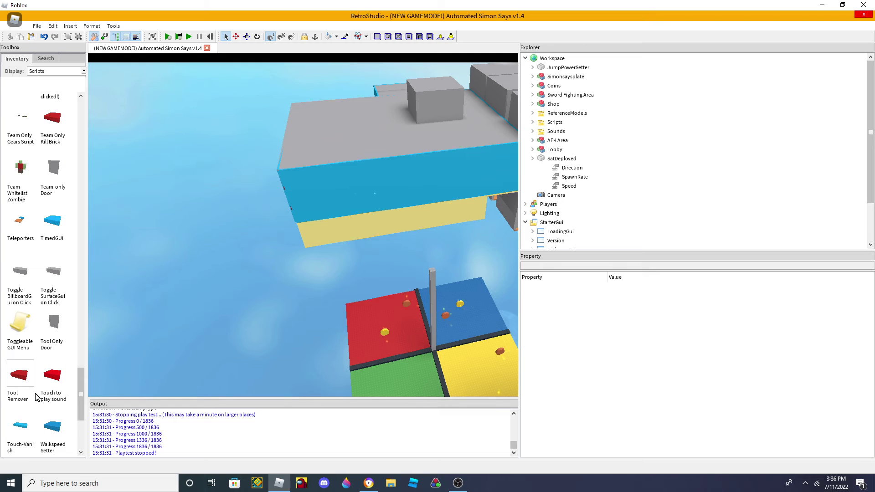
scroll(41, 401, "down", 2)
left_click(21, 387)
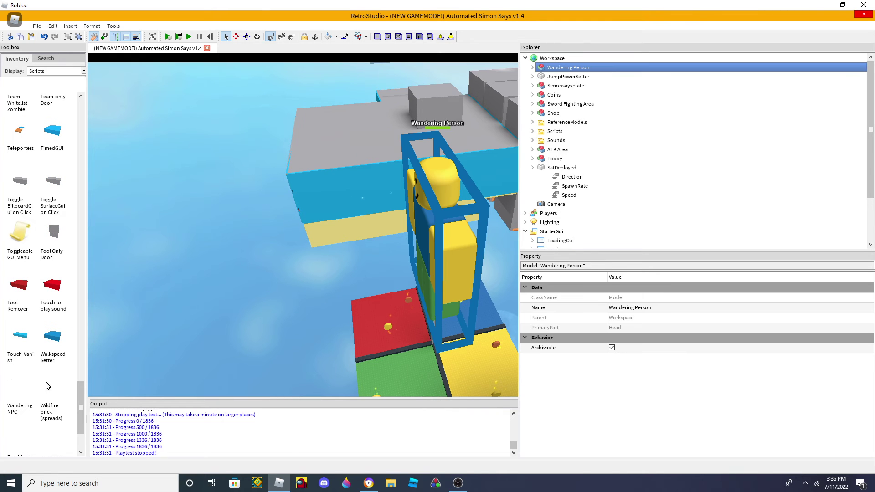
left_click(542, 68)
left_click(534, 67)
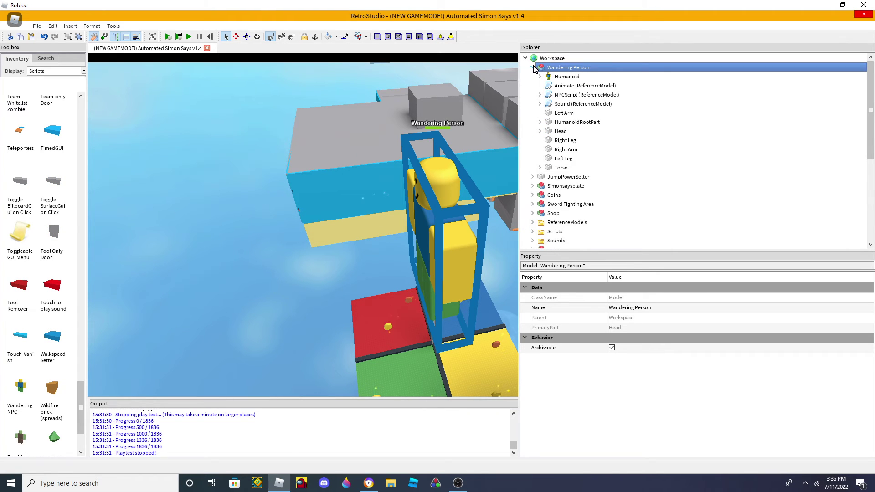
key("Delete")
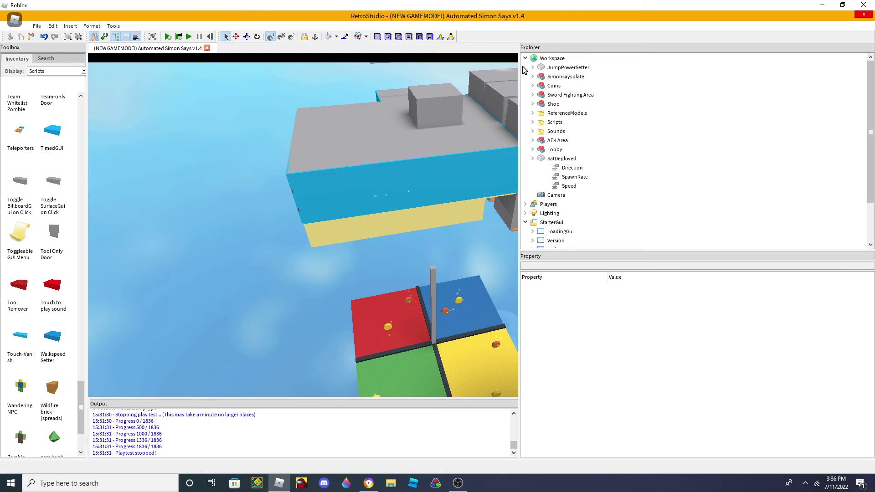
left_click(64, 388)
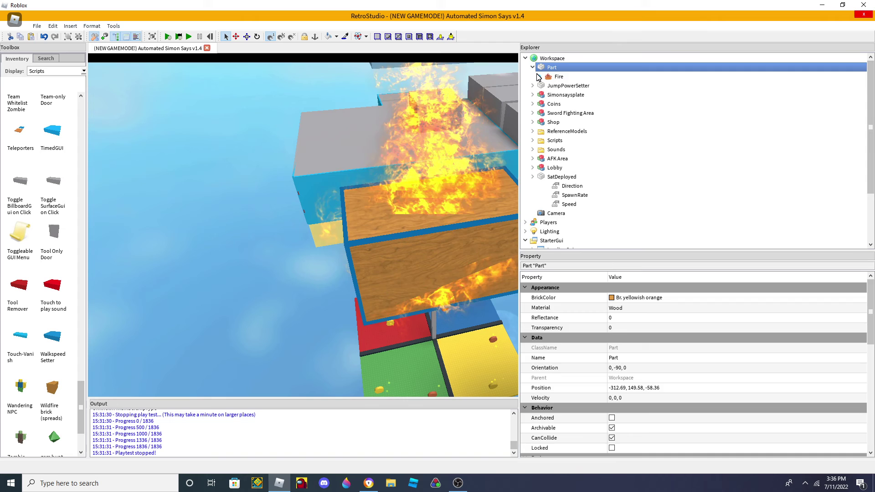
key("Delete")
scroll(64, 370, "down", 1)
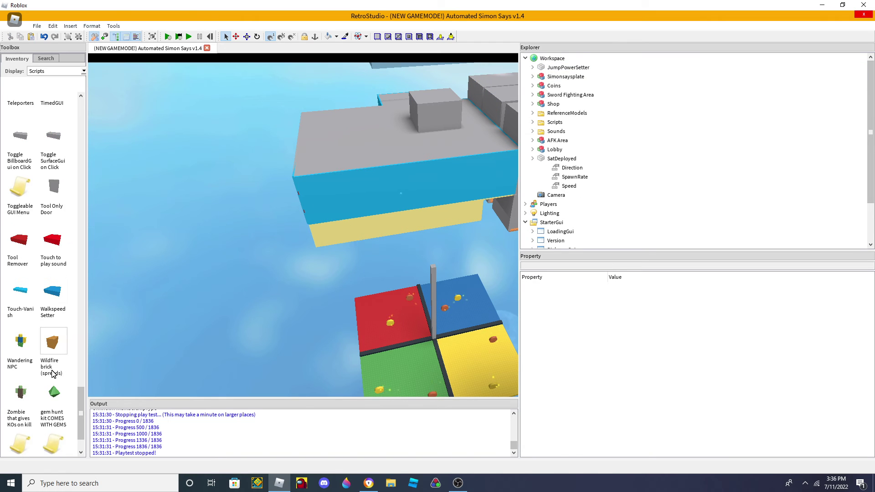
left_click(21, 392)
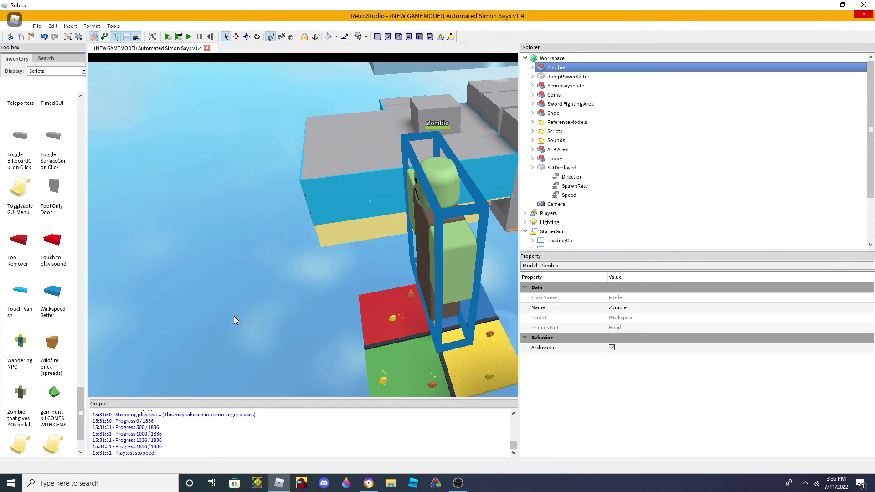
left_click(531, 68)
key("Delete")
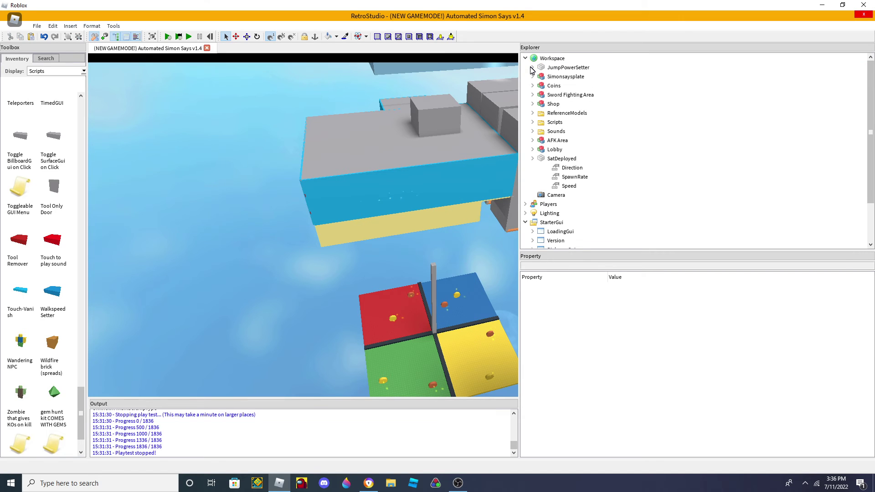
scroll(17, 385, "down", 3)
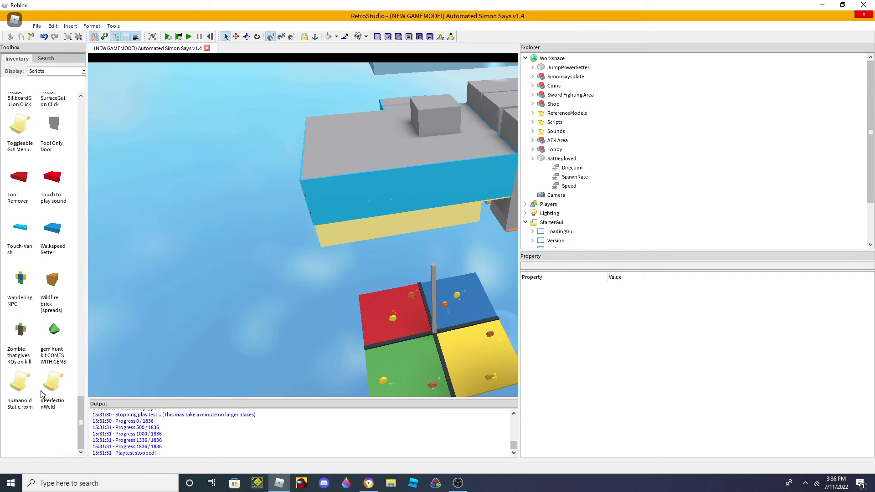
left_click(19, 383)
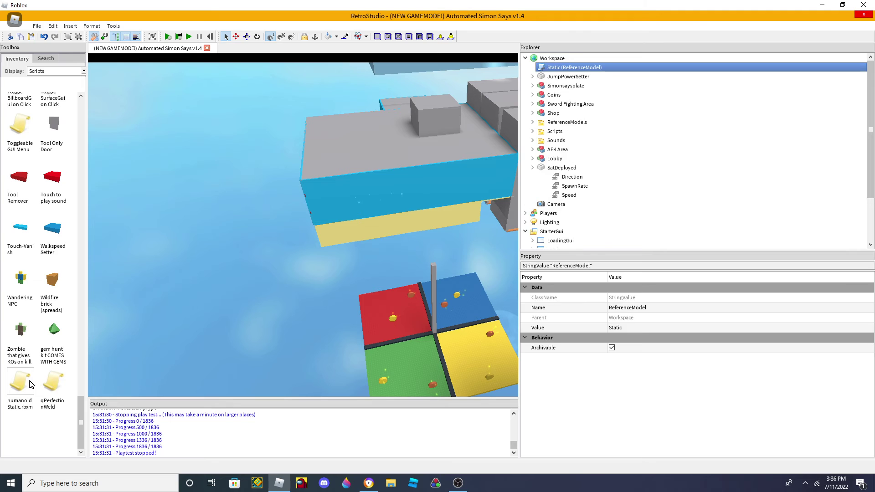
key("Delete")
left_click(53, 383)
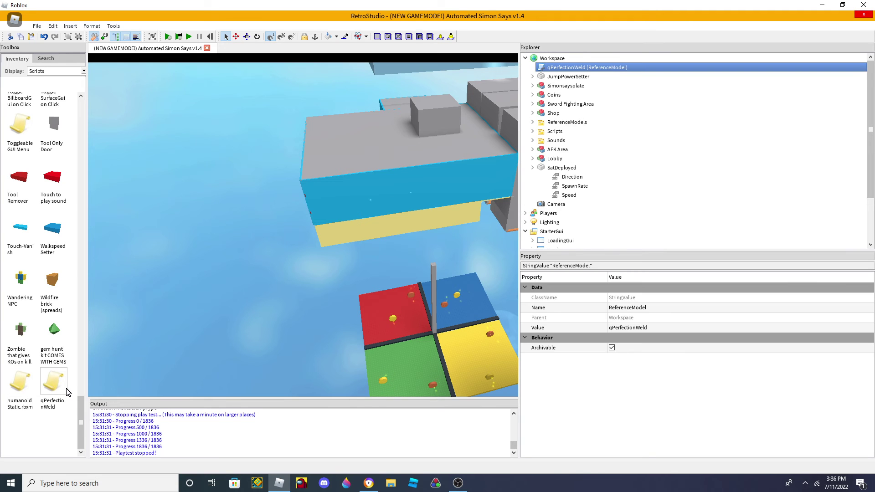
key("Delete")
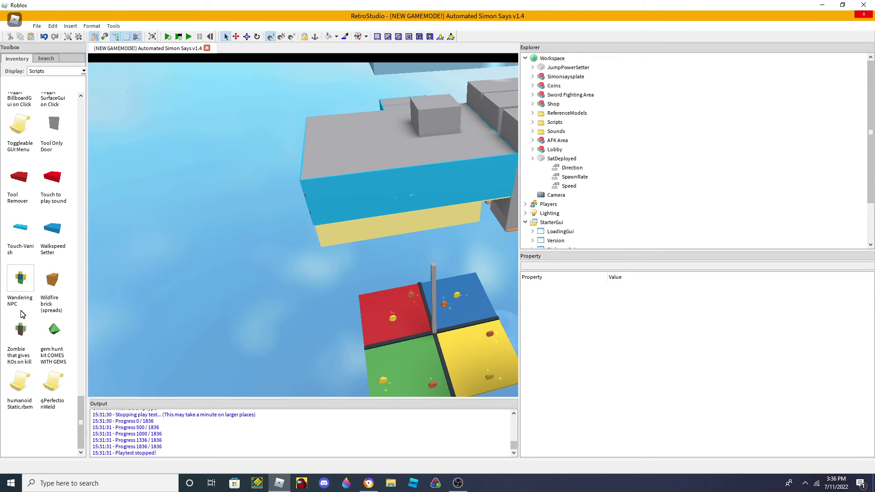
left_click(28, 250)
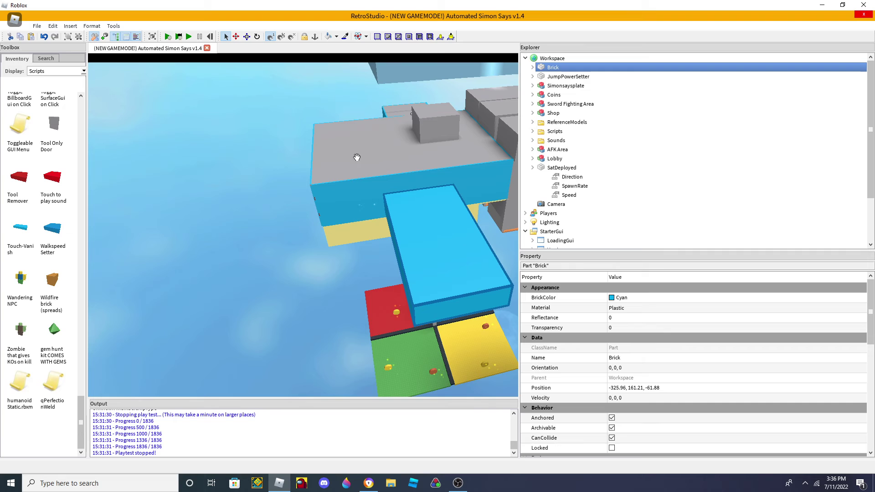
left_click(532, 68)
key("Delete")
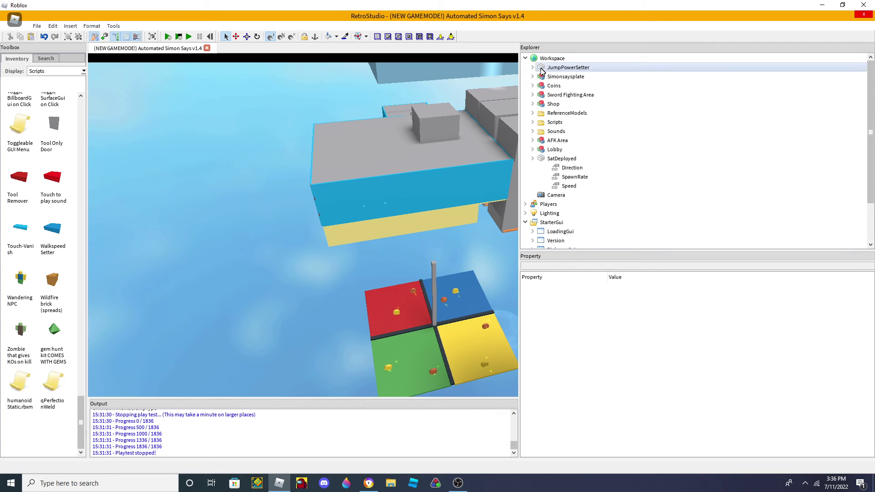
scroll(18, 242, "up", 3)
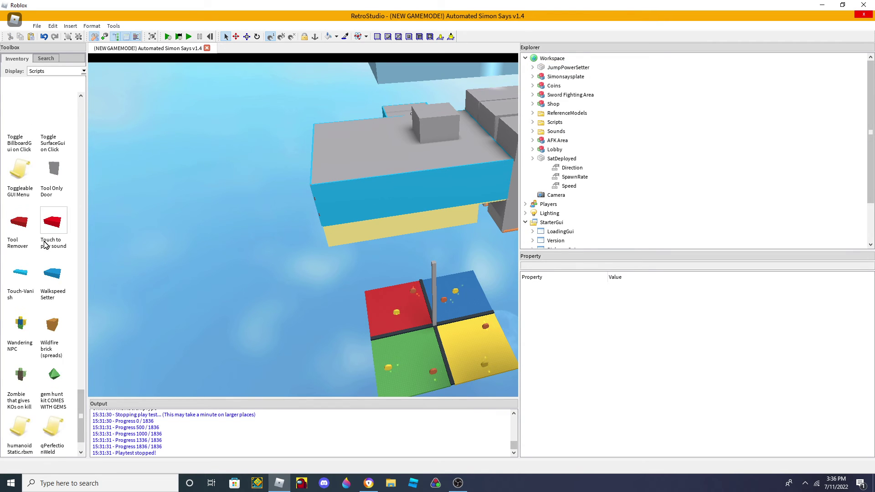
left_click(31, 230)
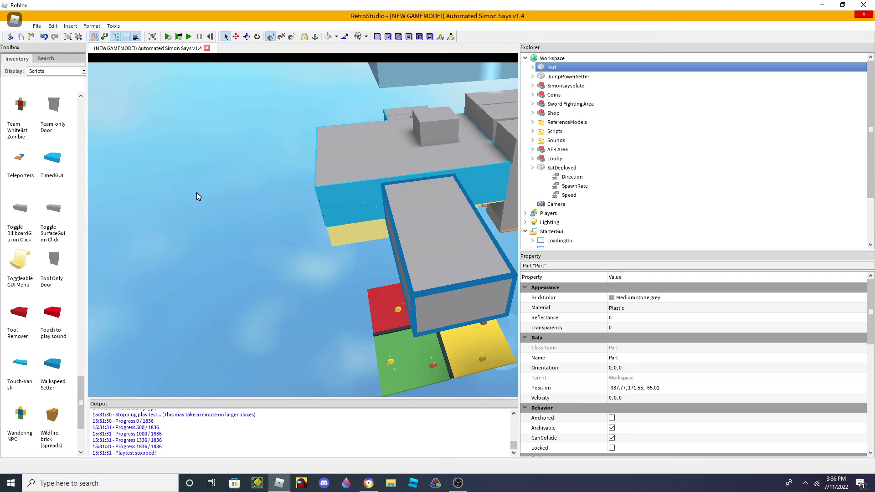
left_click(533, 68)
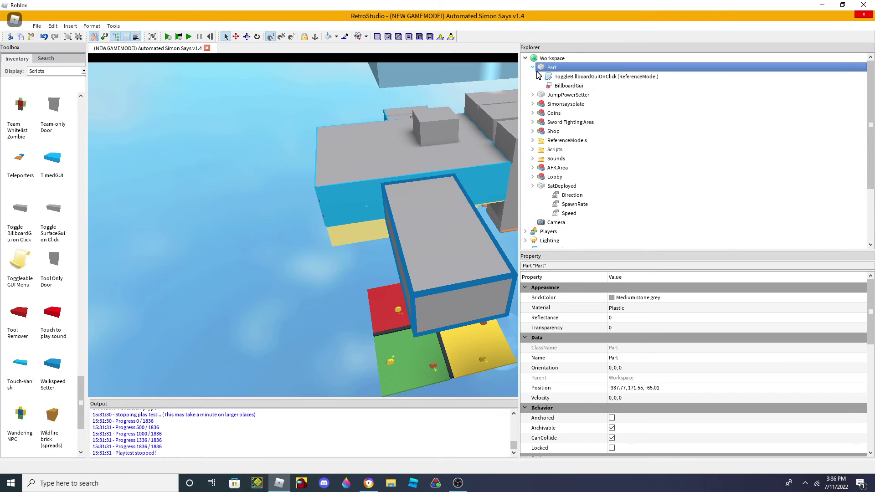
key("Delete")
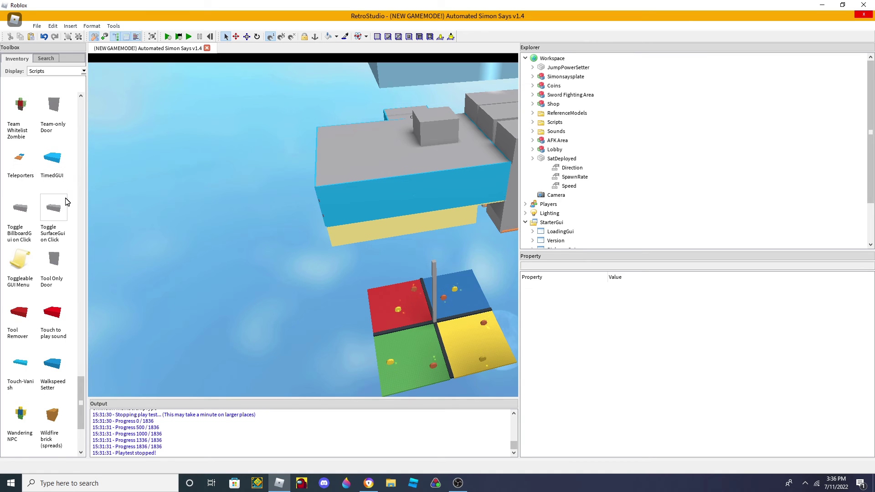
scroll(57, 224, "up", 3)
scroll(59, 223, "up", 7)
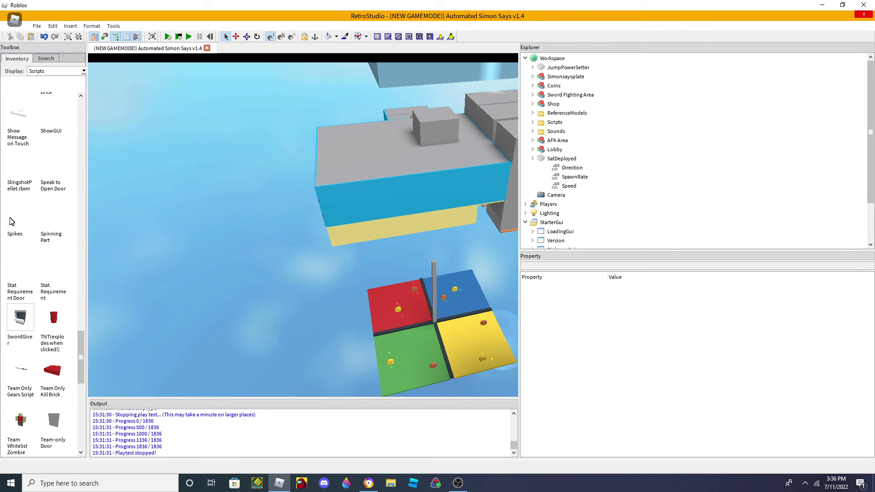
left_click(18, 168)
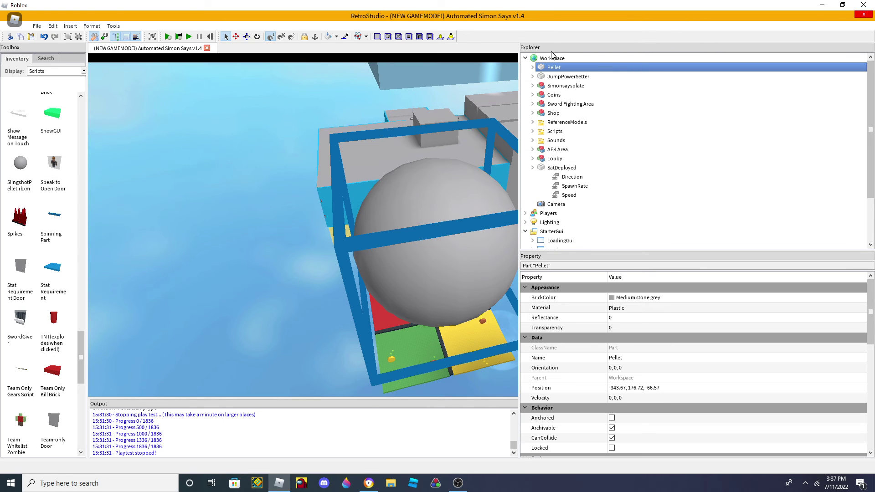
left_click(532, 67)
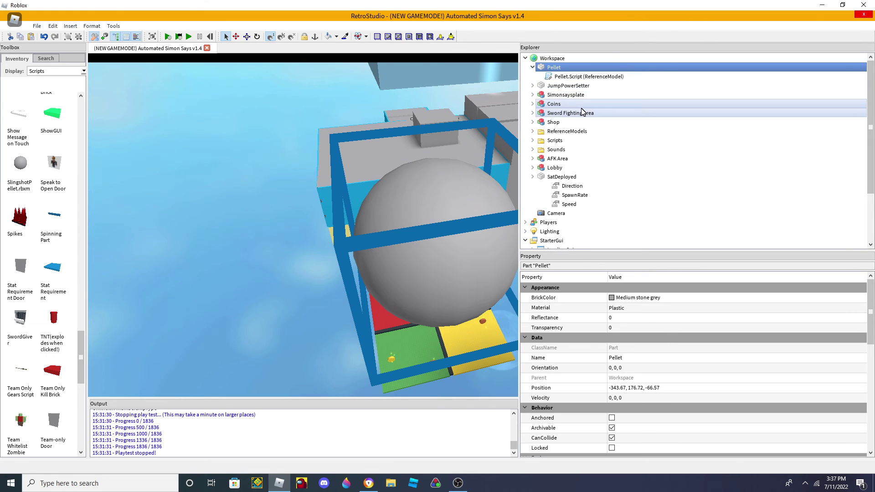
key("Delete")
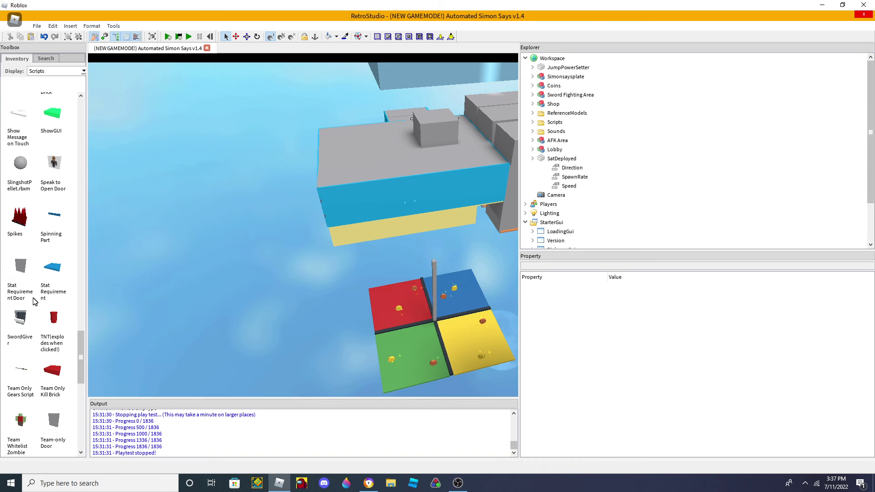
scroll(2, 278, "up", 3)
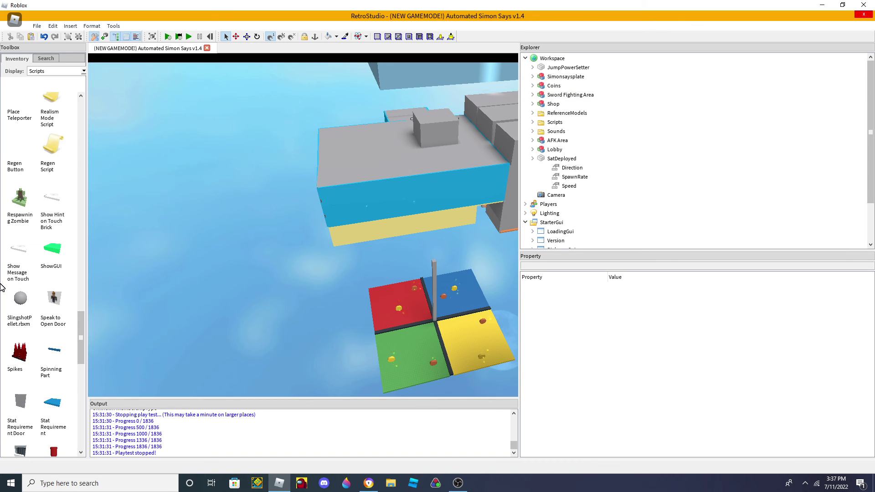
scroll(53, 246, "up", 2)
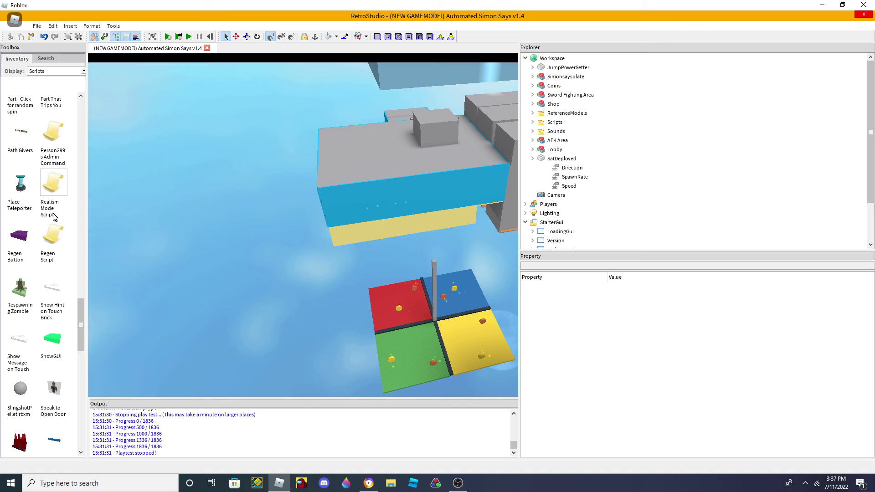
left_click(25, 194)
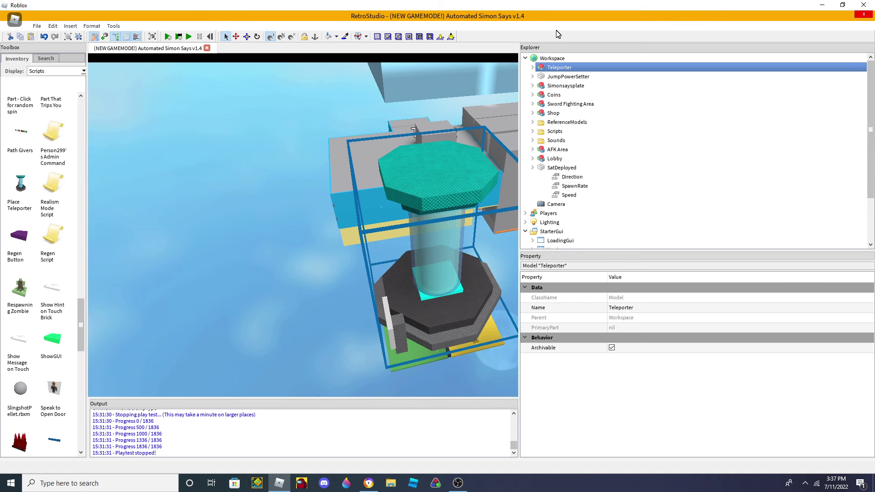
double_click(560, 67)
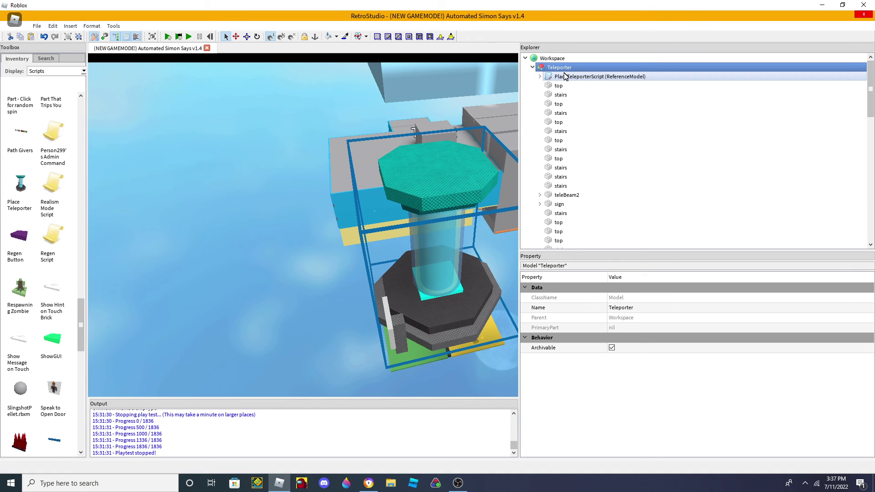
key("Delete")
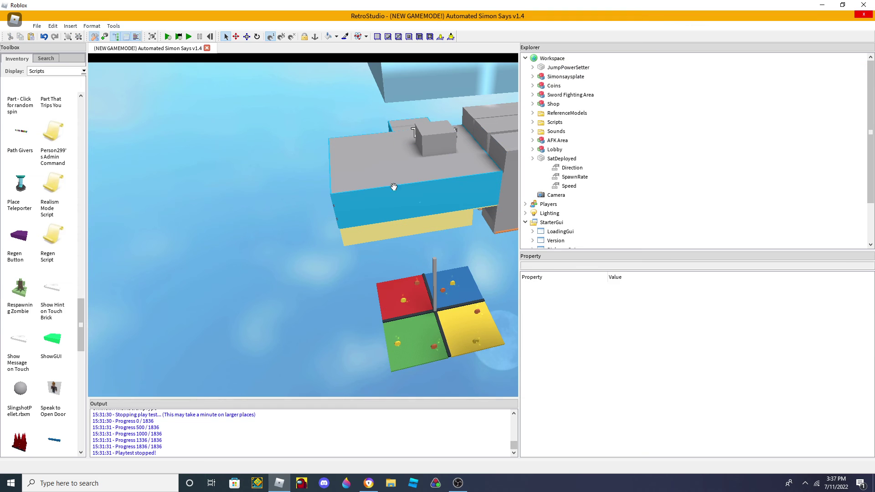
scroll(66, 241, "up", 5)
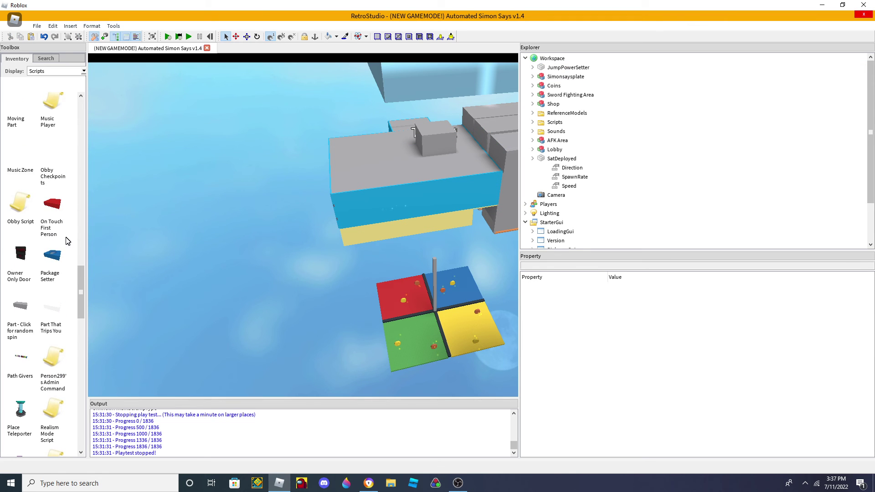
scroll(58, 156, "up", 2)
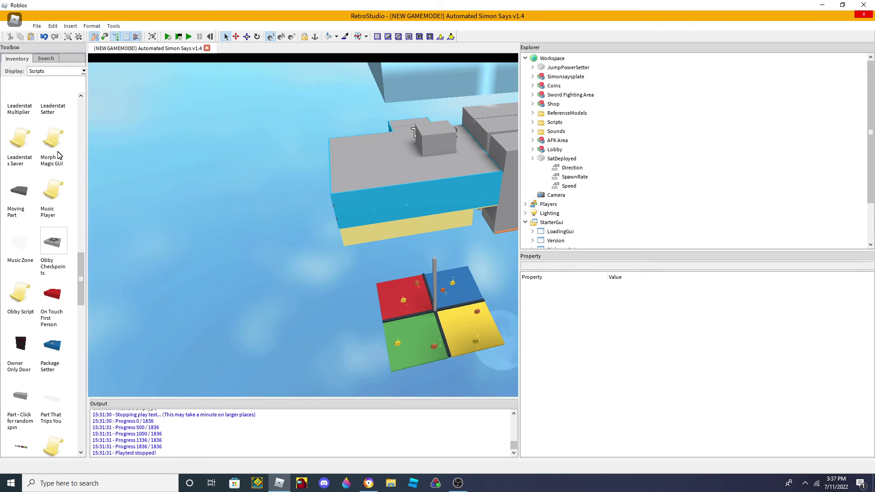
scroll(58, 155, "up", 2)
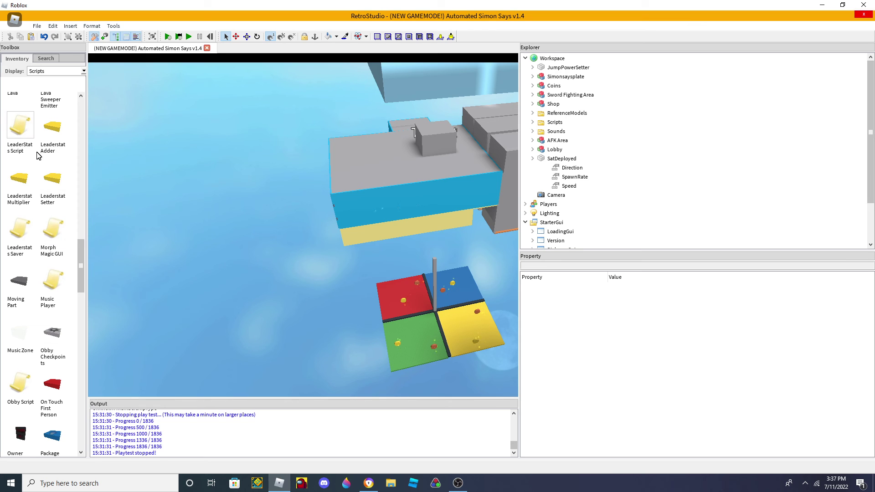
Step: Insert the LeaderStats script from the Toolbox and open its leaderstats-from-templates block code
left_click(20, 129)
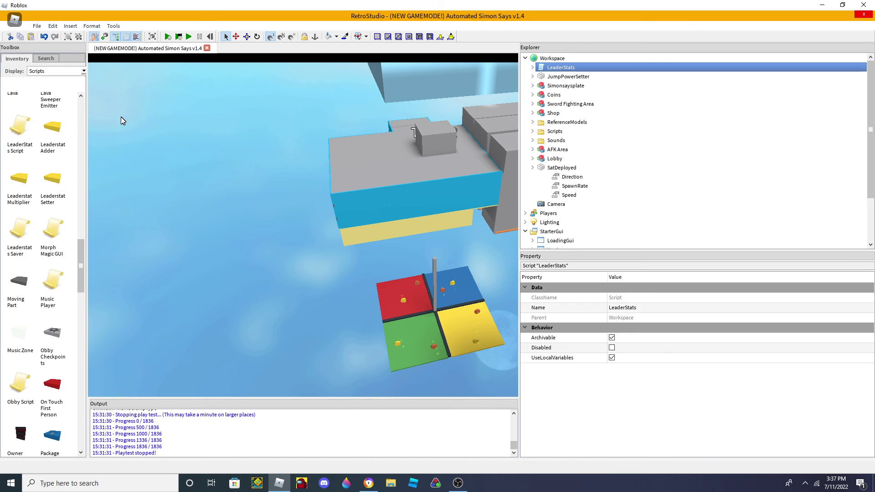
double_click(584, 68)
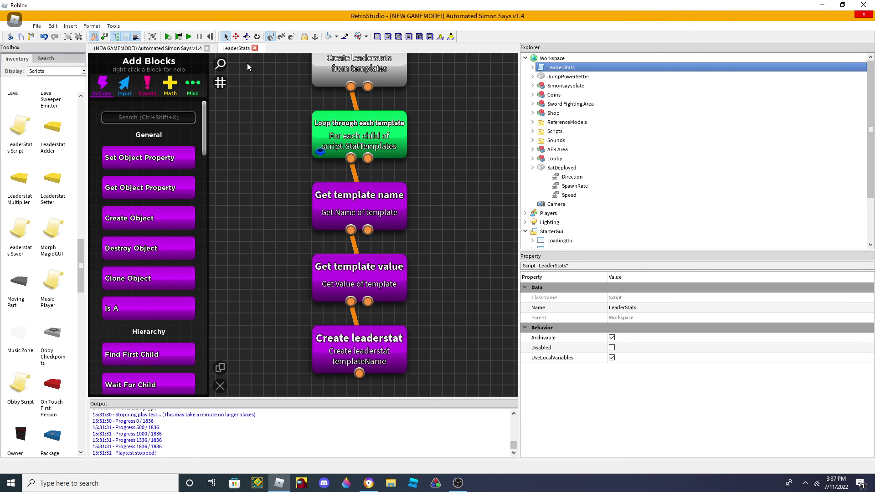
Step: Close the LeaderStats block editor and delete the LeaderStats script from Workspace
left_click(254, 48)
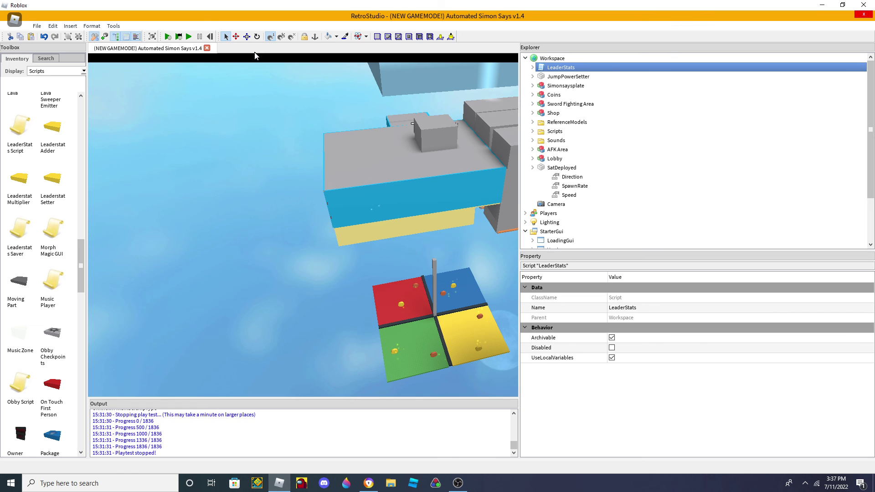
key("Delete")
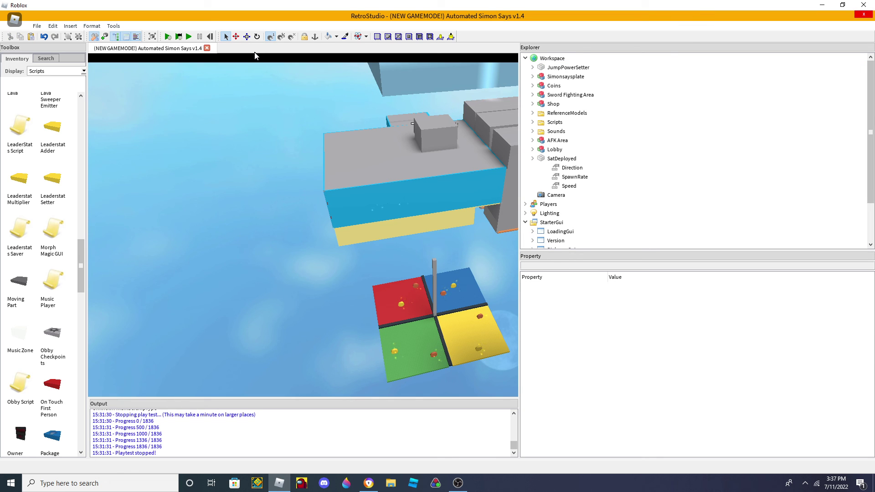